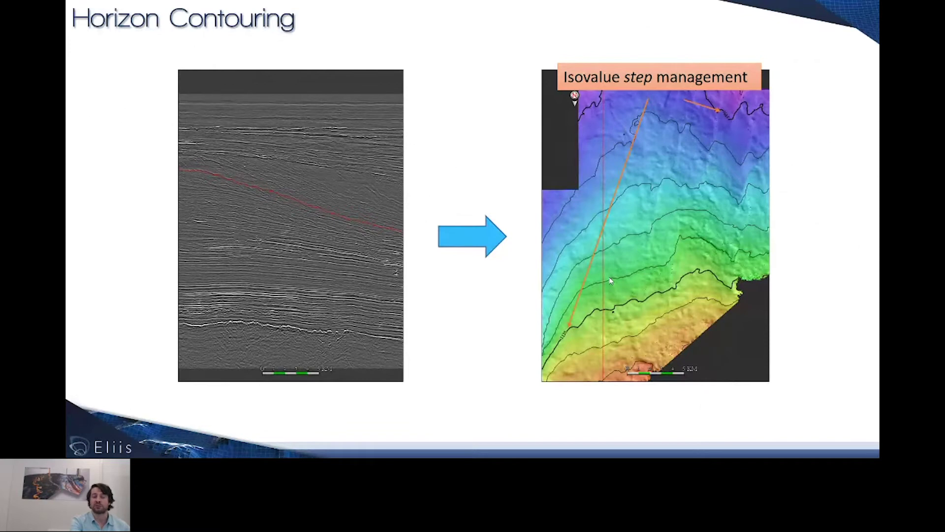
pyautogui.press('Right')
pyautogui.press('Right')
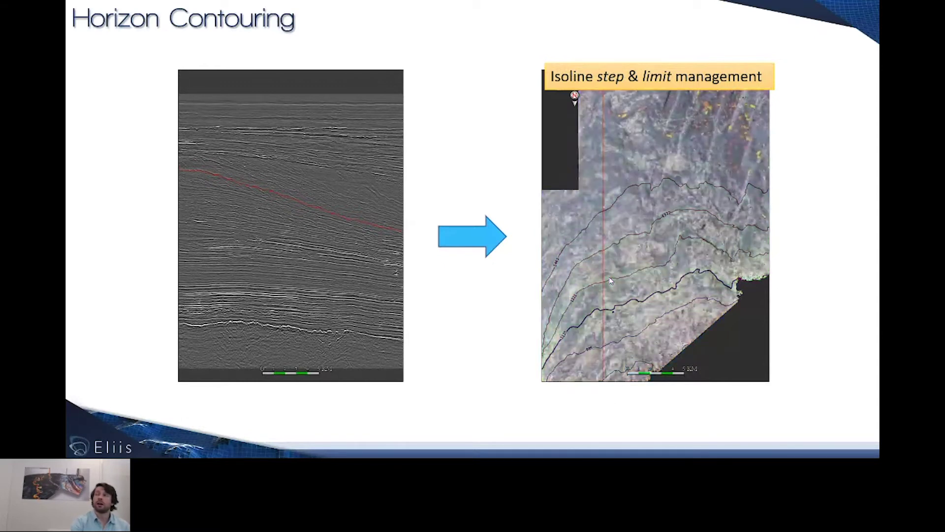
pyautogui.press('Right')
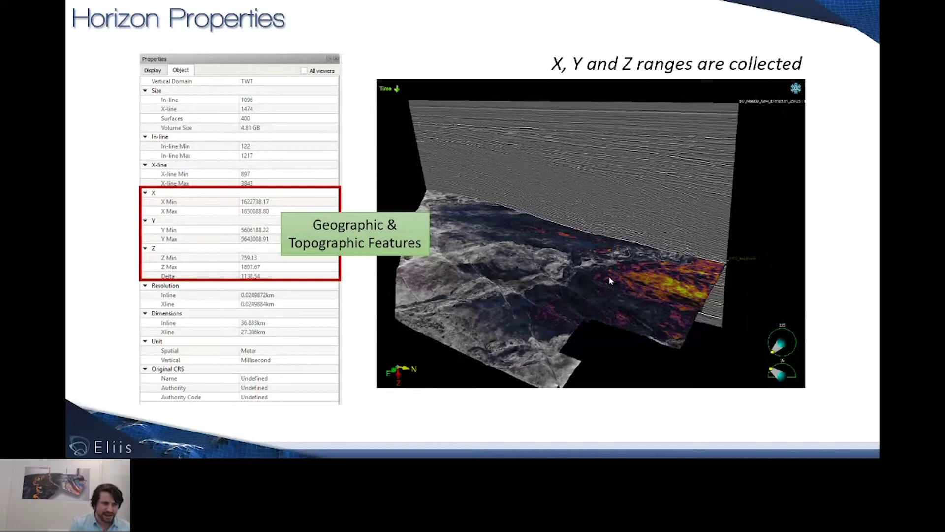
pyautogui.press('Right')
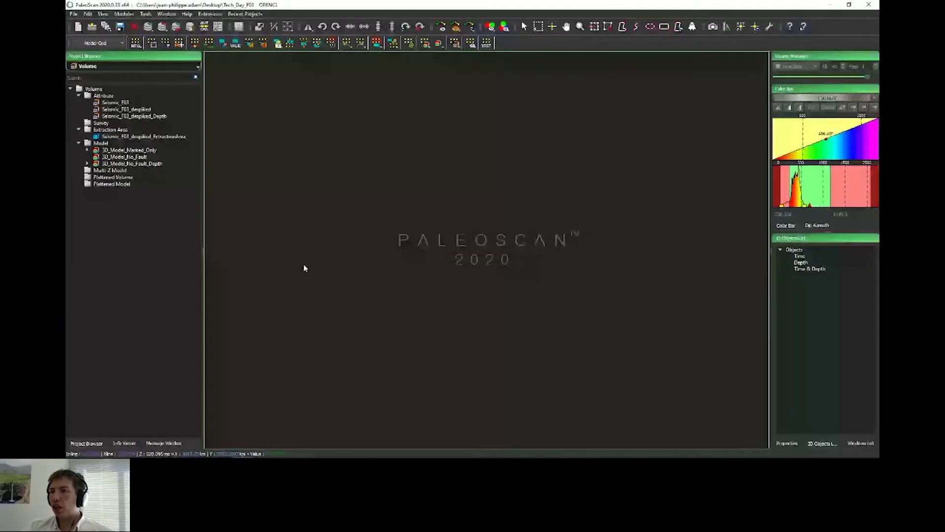
# - Open the Seismic_F03 and Seismic_F03_despiked volumes one after the other to compare them, closing each viewer
pyautogui.doubleClick(115, 102)
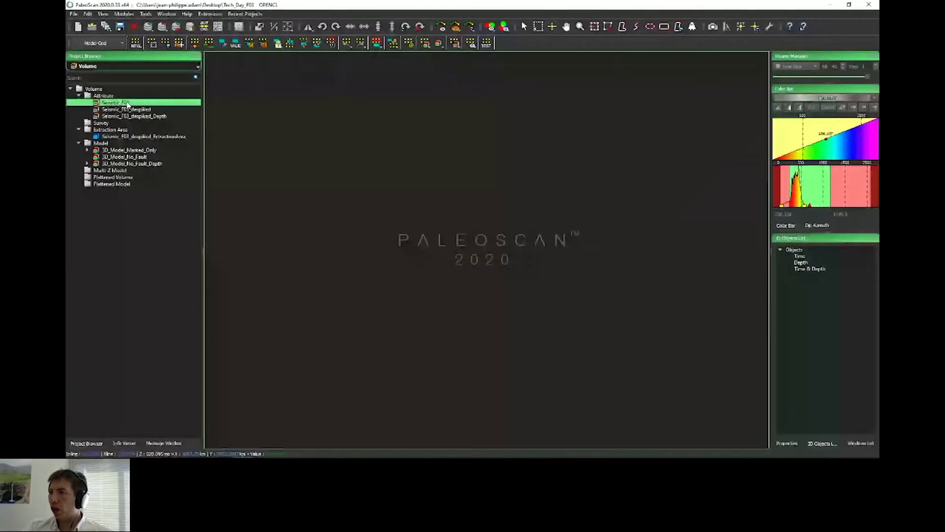
pyautogui.click(536, 57)
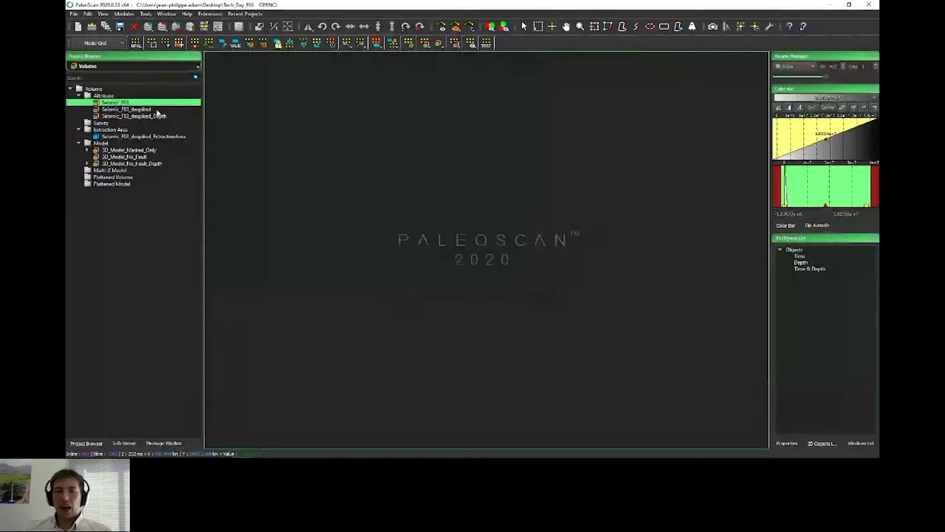
pyautogui.doubleClick(147, 109)
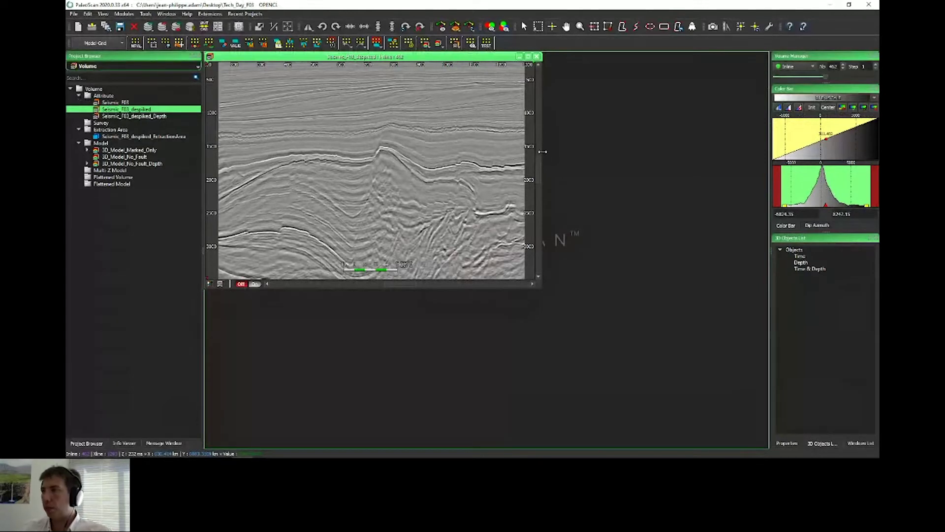
pyautogui.click(537, 57)
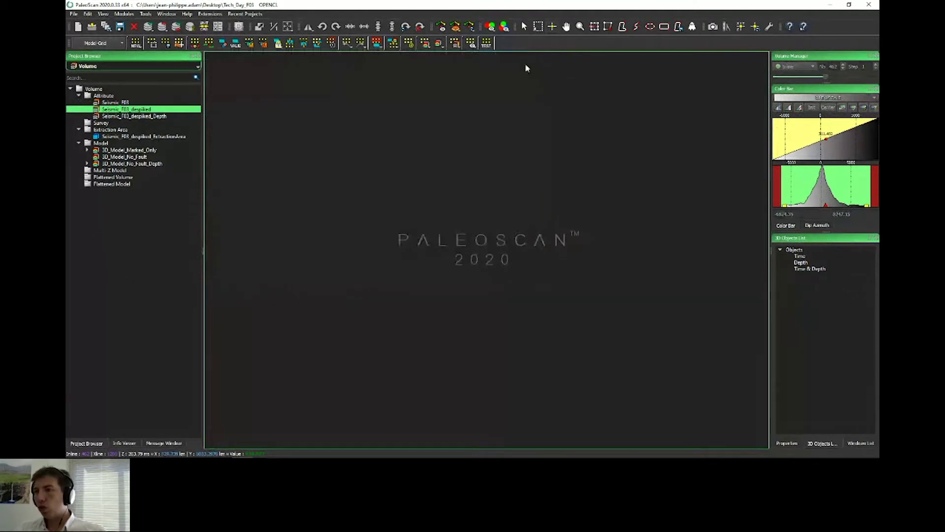
# - Reopen the Seismic_F03 volume, try a much narrower colour bar range, reset the colour bar and close the viewer
pyautogui.click(116, 103)
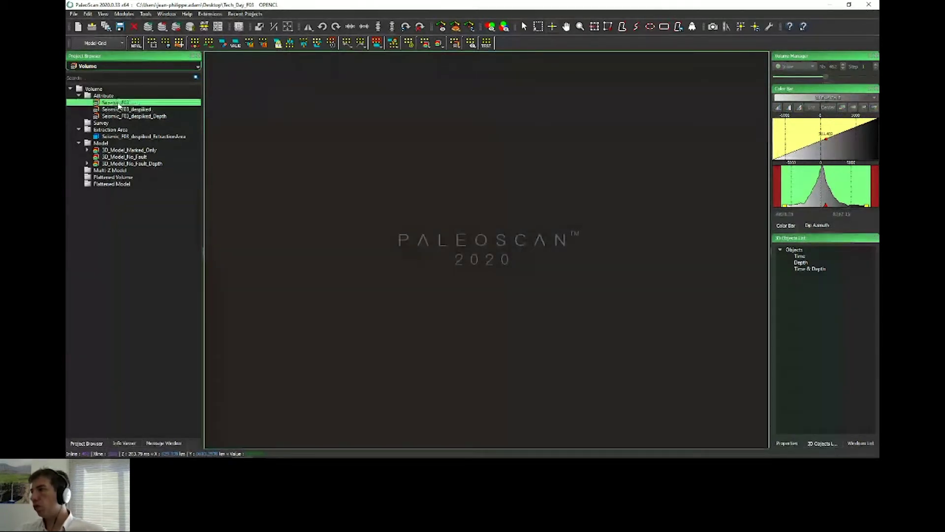
pyautogui.doubleClick(118, 104)
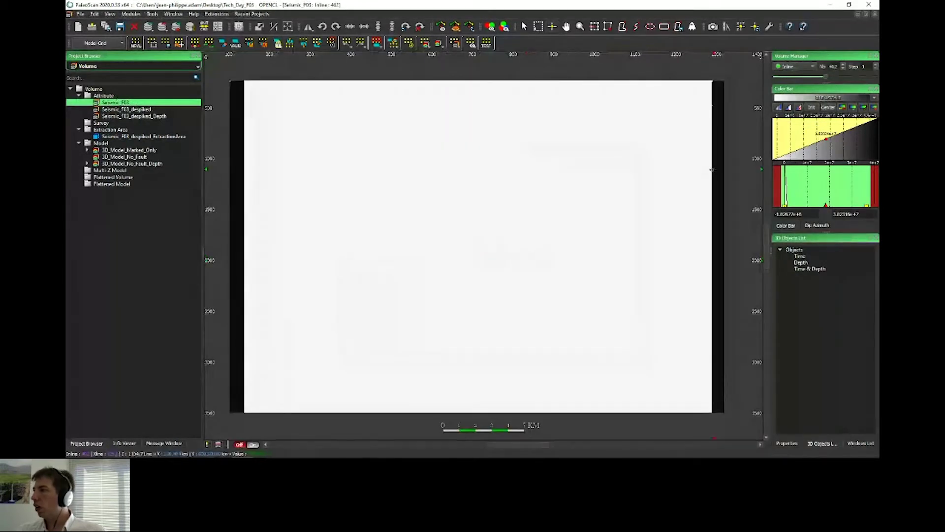
pyautogui.moveTo(829, 153); pyautogui.dragTo(793, 152)
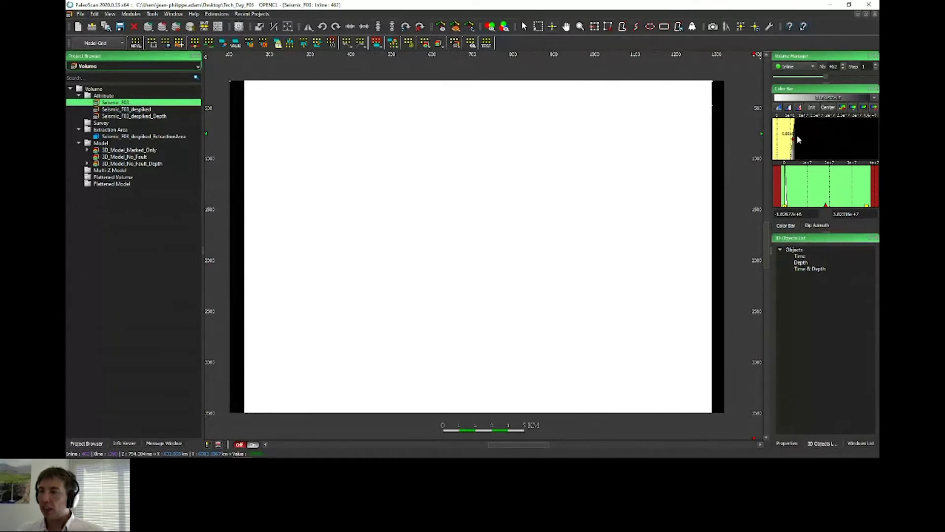
pyautogui.click(812, 107)
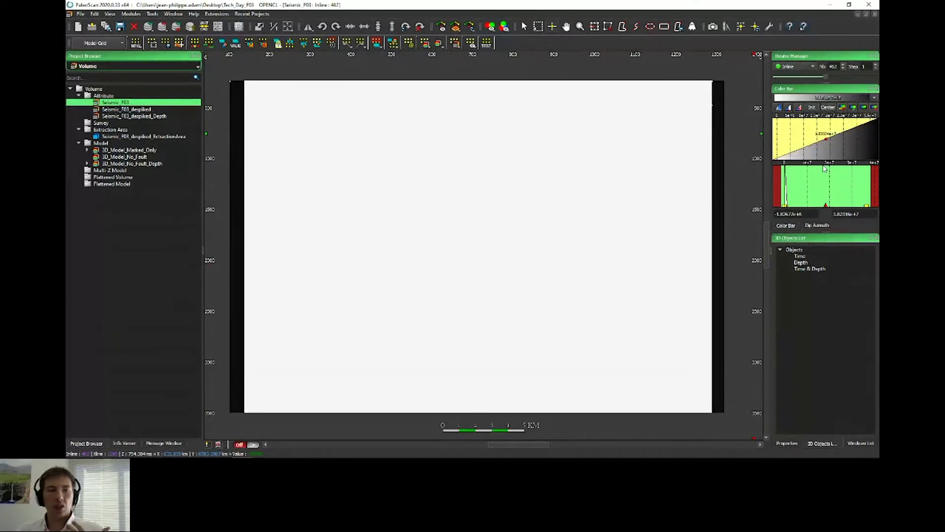
pyautogui.click(875, 13)
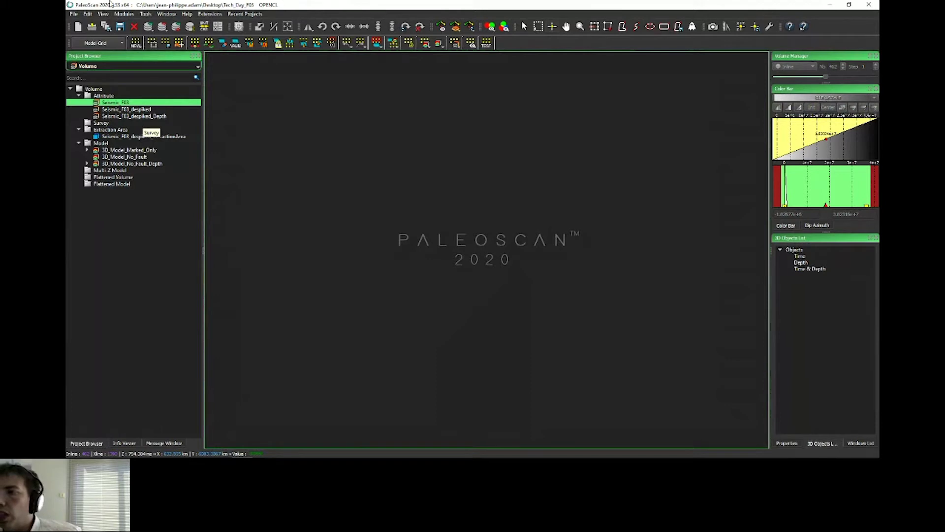
# - Try despiking the Seismic_F03 volume with a minimum amplitude of -9000 and a maximum amplitude of 9000
pyautogui.rightClick(115, 102)
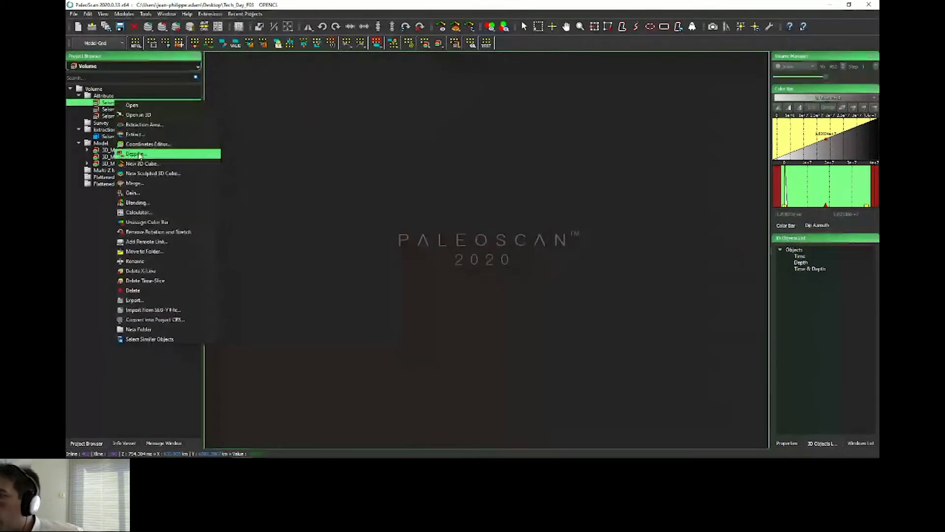
pyautogui.click(139, 154)
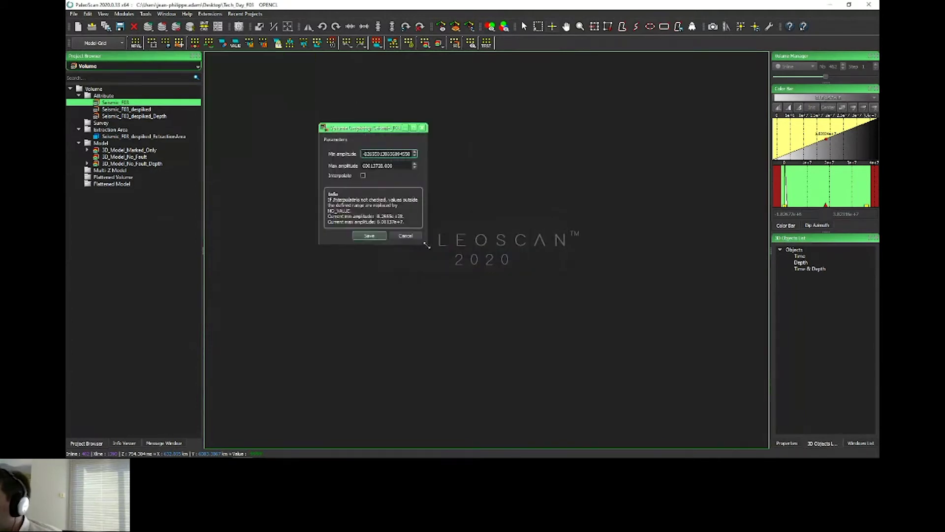
pyautogui.moveTo(427, 247); pyautogui.dragTo(500, 295)
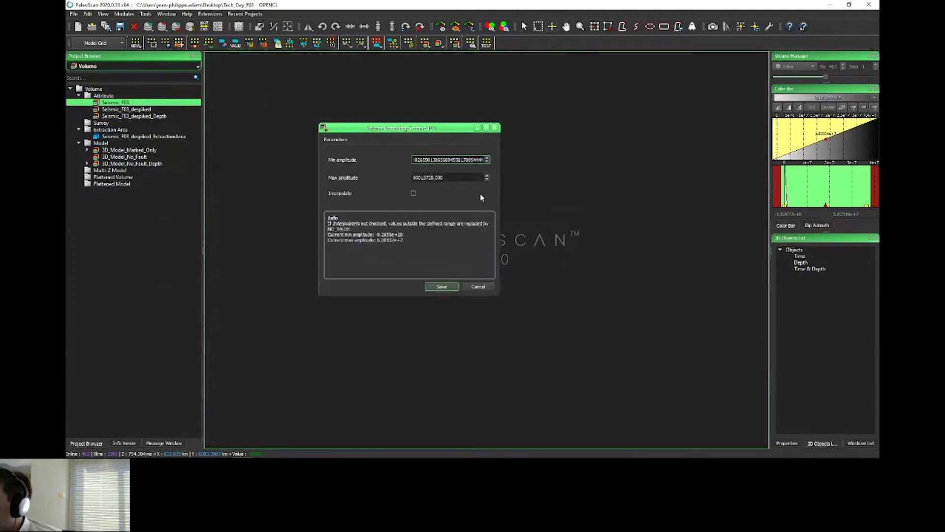
pyautogui.moveTo(413, 159); pyautogui.dragTo(508, 162)
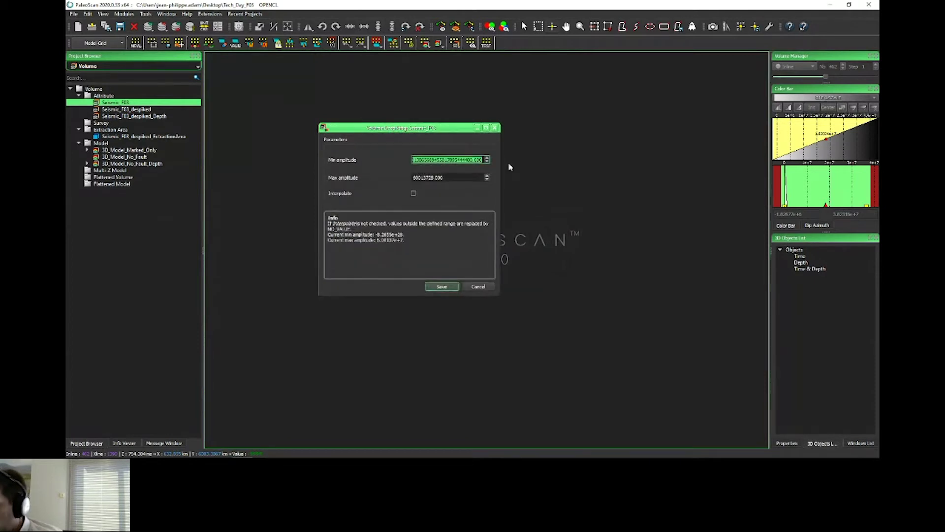
pyautogui.write('-9000.000')
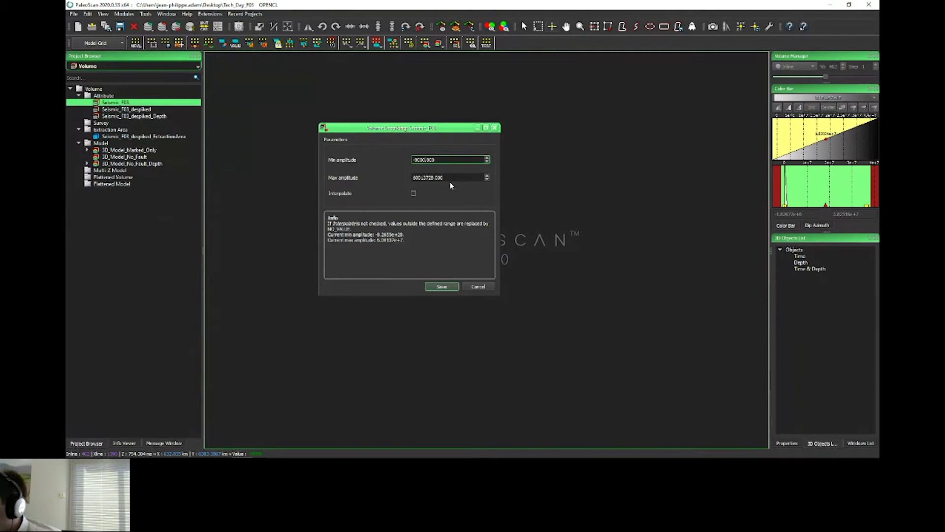
pyautogui.moveTo(435, 178); pyautogui.dragTo(394, 176)
pyautogui.write('9000')
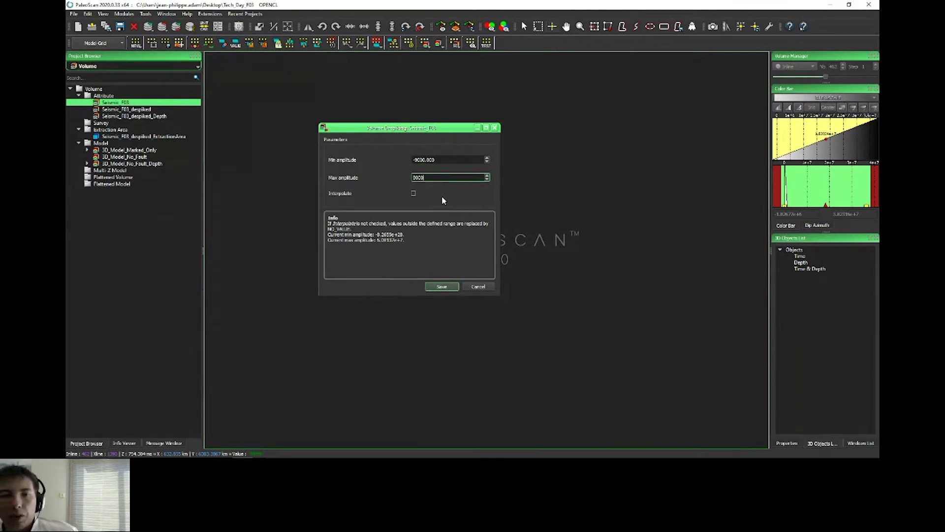
pyautogui.click(478, 287)
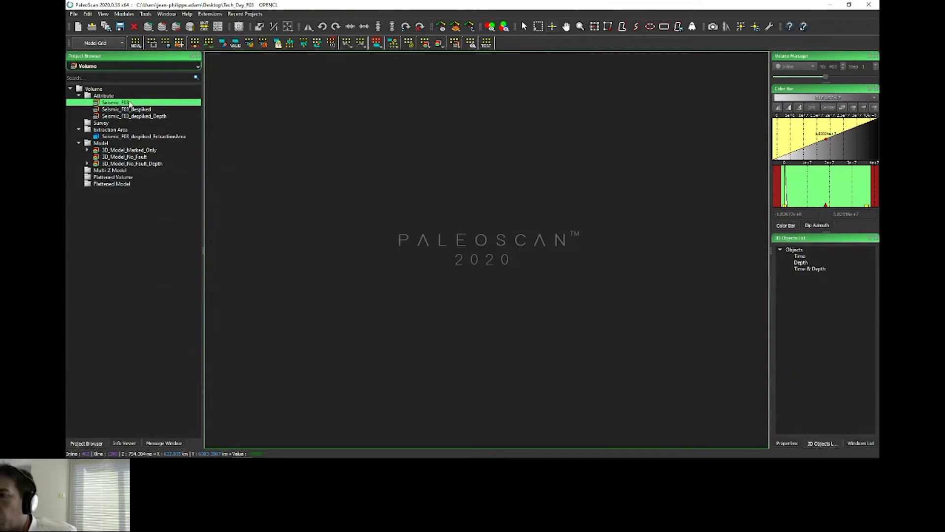
# - Open the Seismic_F03_despiked volume in a maximized viewer and browse through its inlines
pyautogui.click(131, 111)
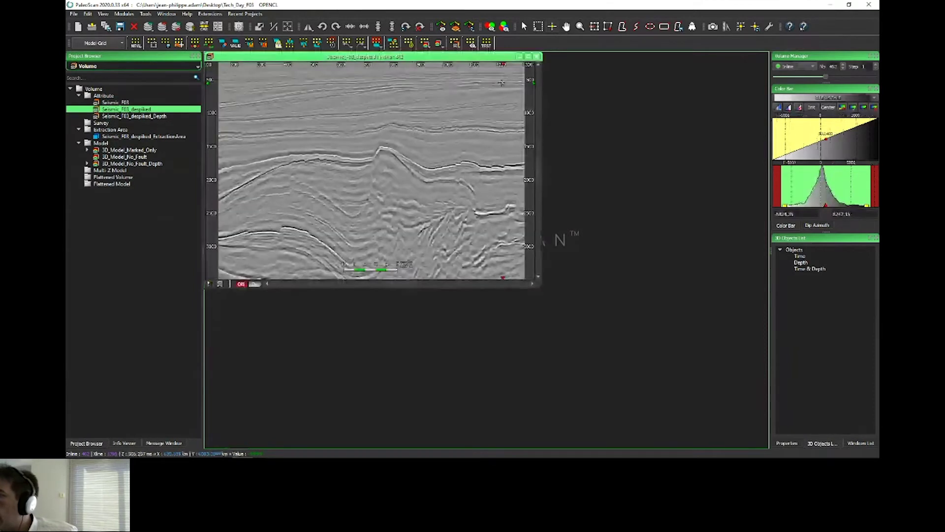
pyautogui.click(529, 57)
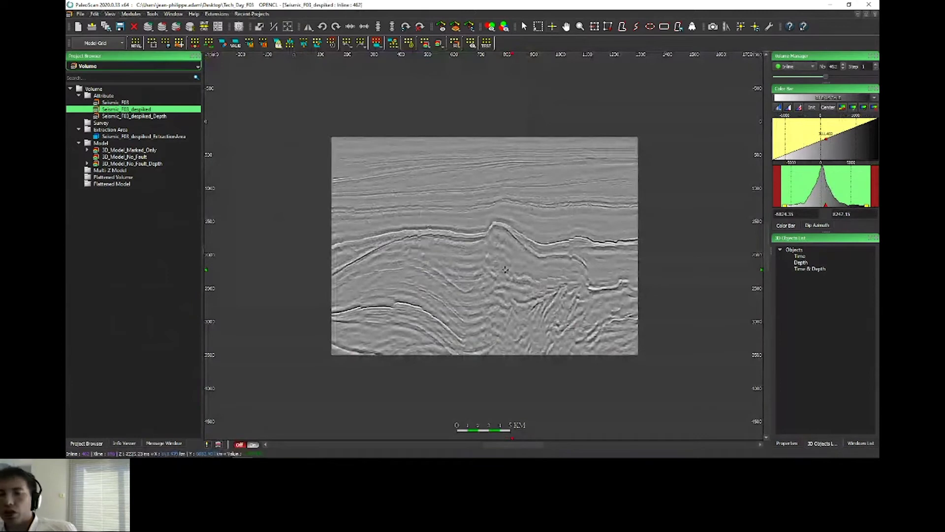
pyautogui.scroll(-5, 515, 266)
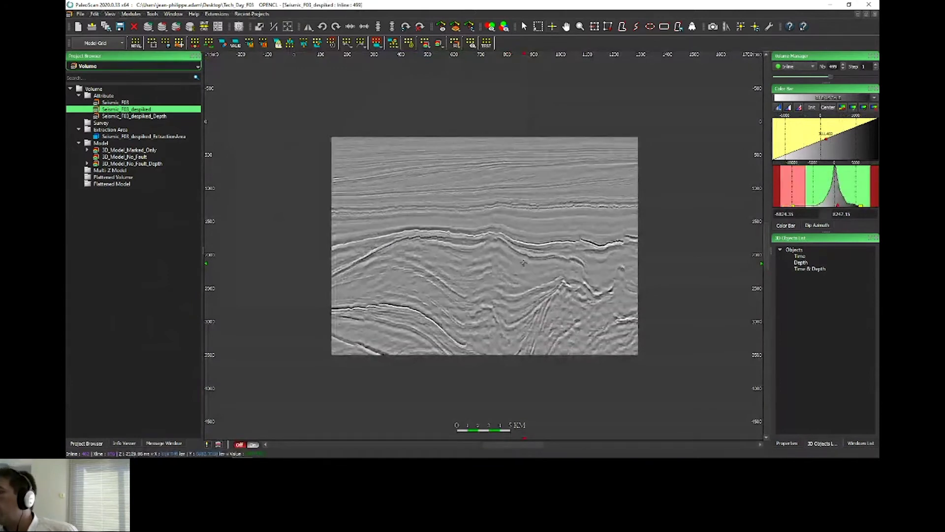
pyautogui.scroll(7, 523, 263)
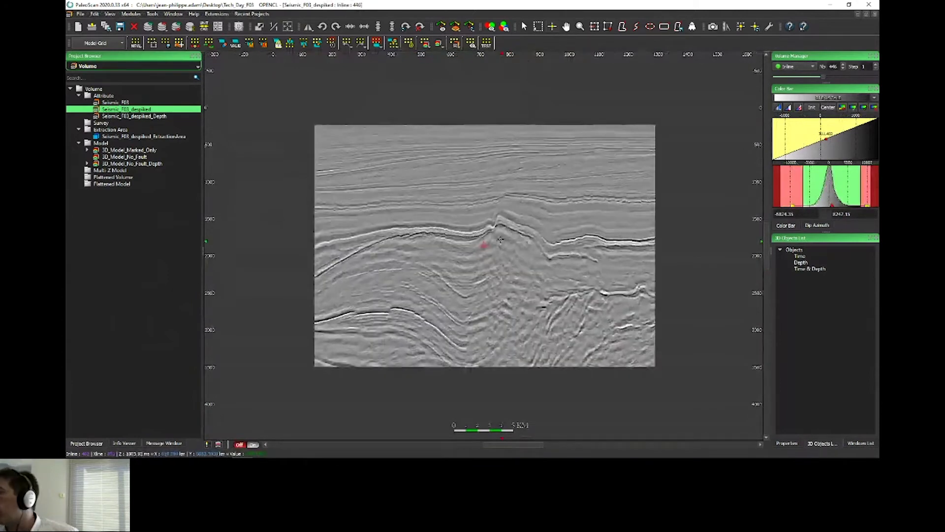
pyautogui.scroll(4, 501, 240)
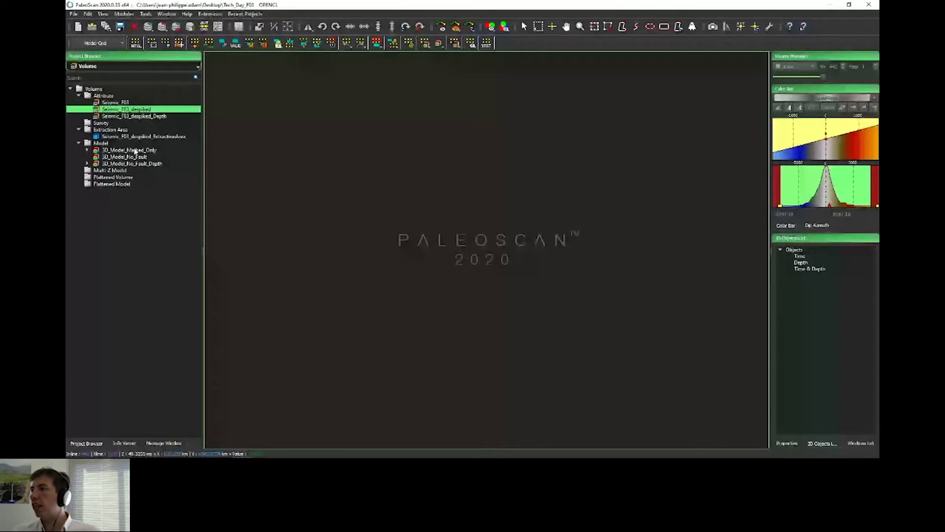
# - Open the 3D_Model_Marked_Only model to examine its layering and close the model viewer
pyautogui.doubleClick(135, 150)
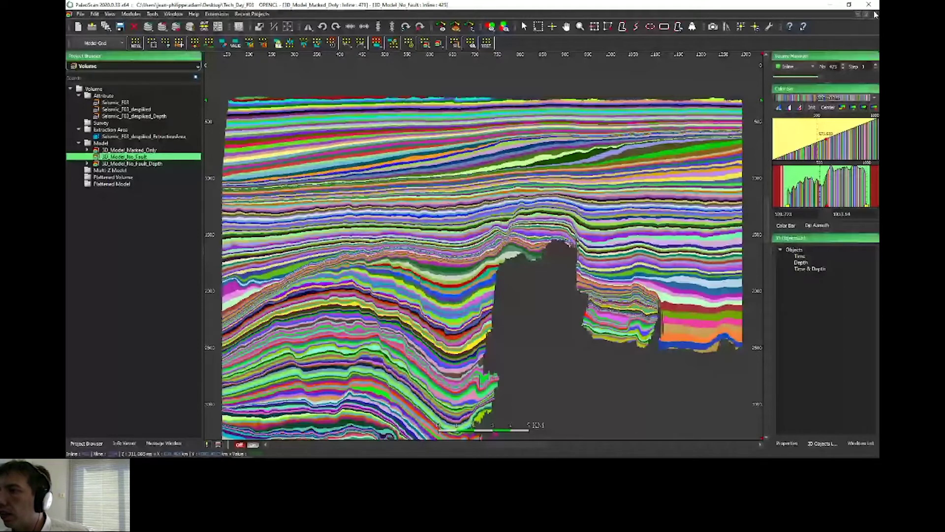
pyautogui.click(875, 15)
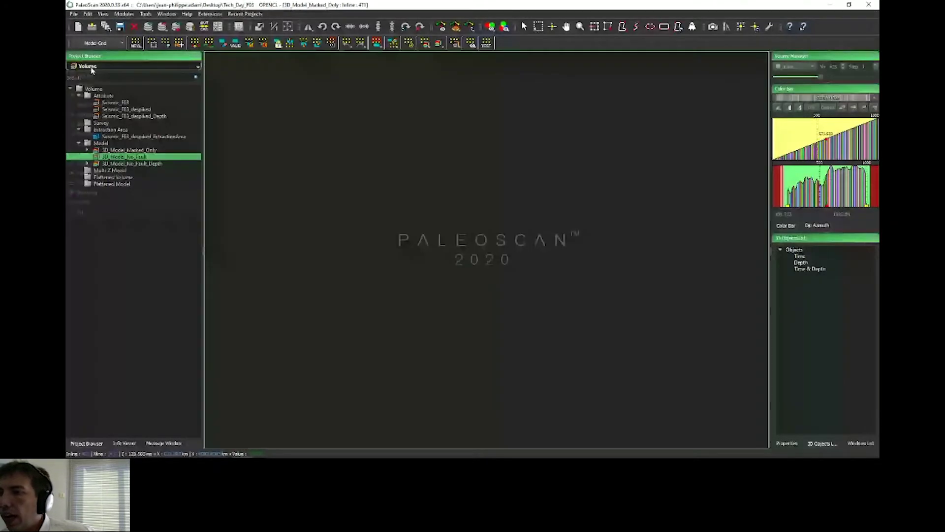
# - Open the Sequence_velocity sequence for velocity modeling and set the velocity type of its second coloured layer to Linear
pyautogui.click(92, 70)
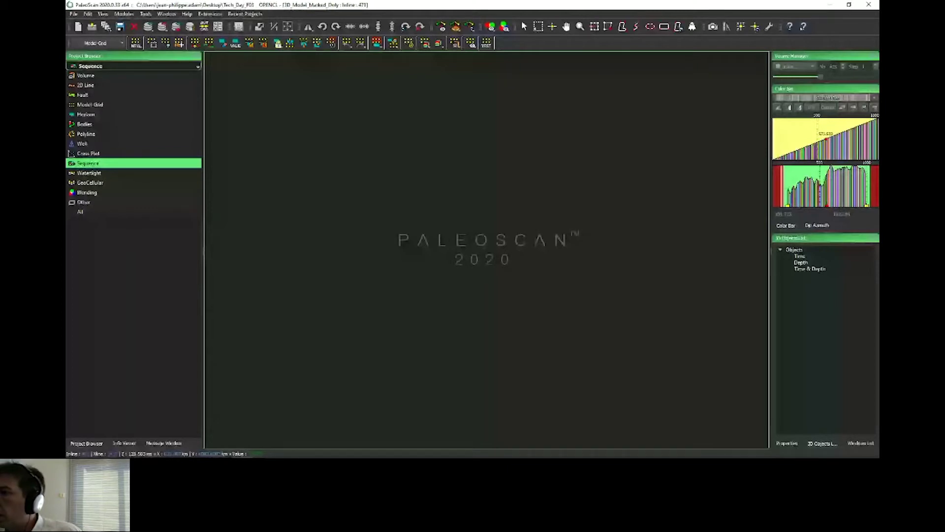
pyautogui.click(88, 163)
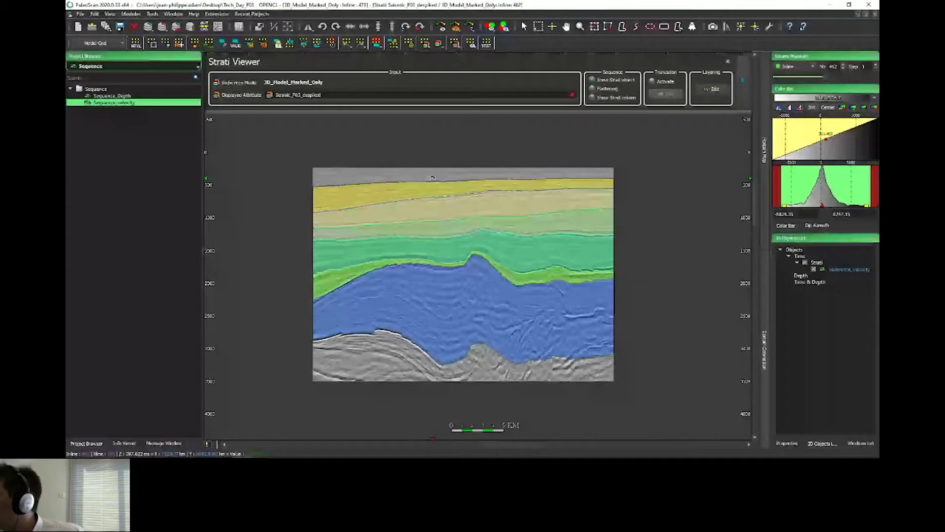
pyautogui.hscroll(5, 496, 112)
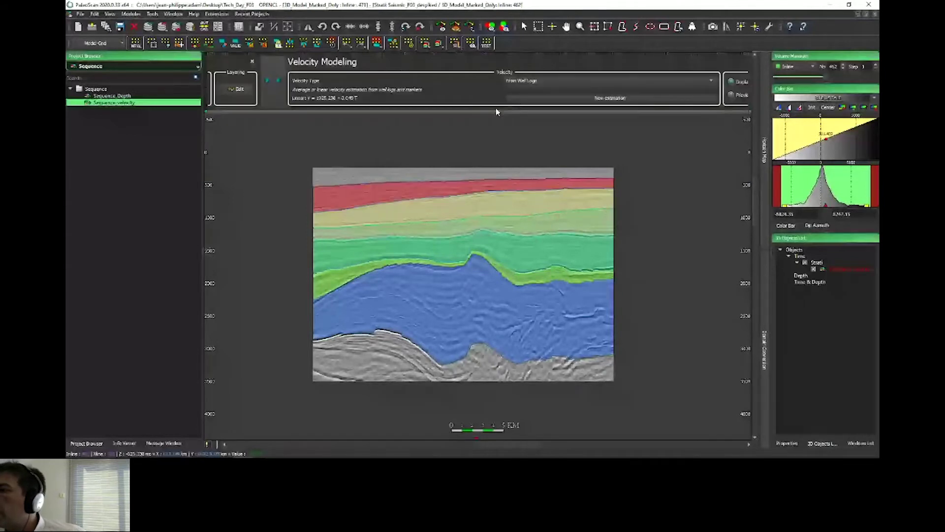
pyautogui.hscroll(2, 449, 94)
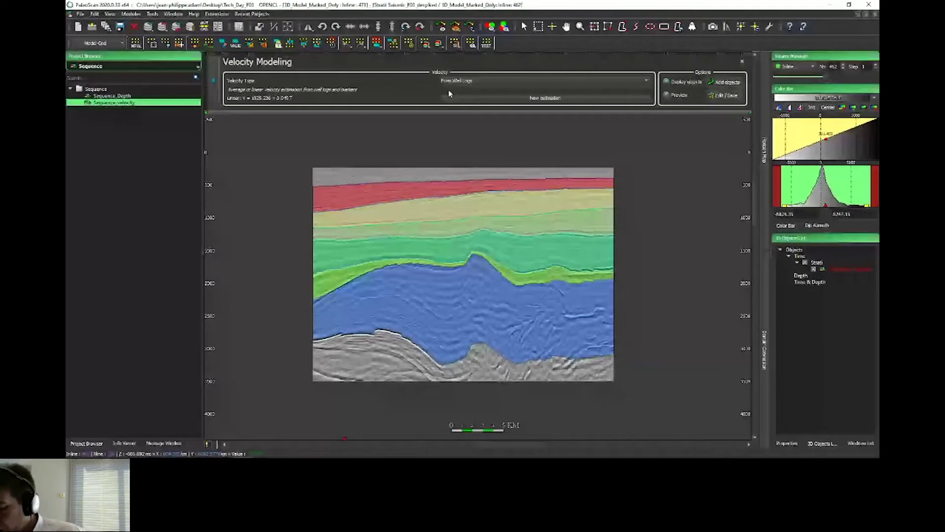
pyautogui.click(449, 81)
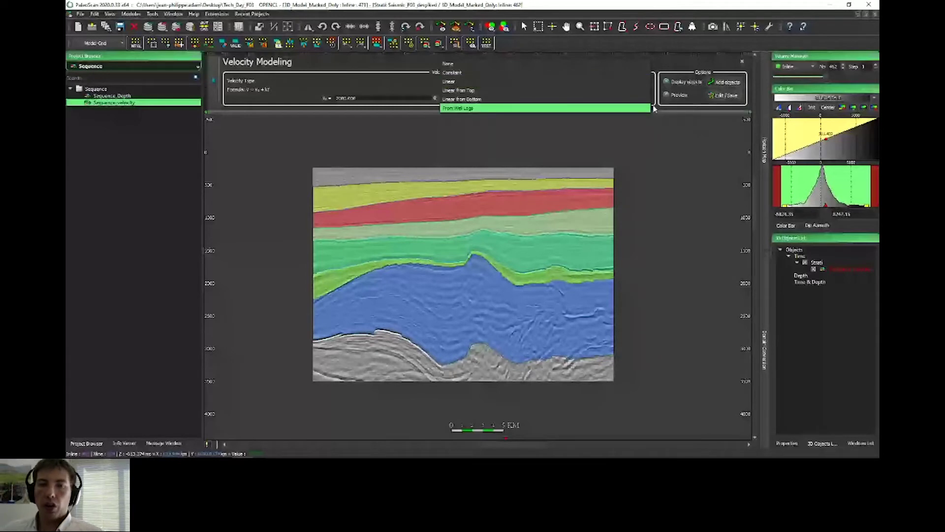
pyautogui.click(458, 81)
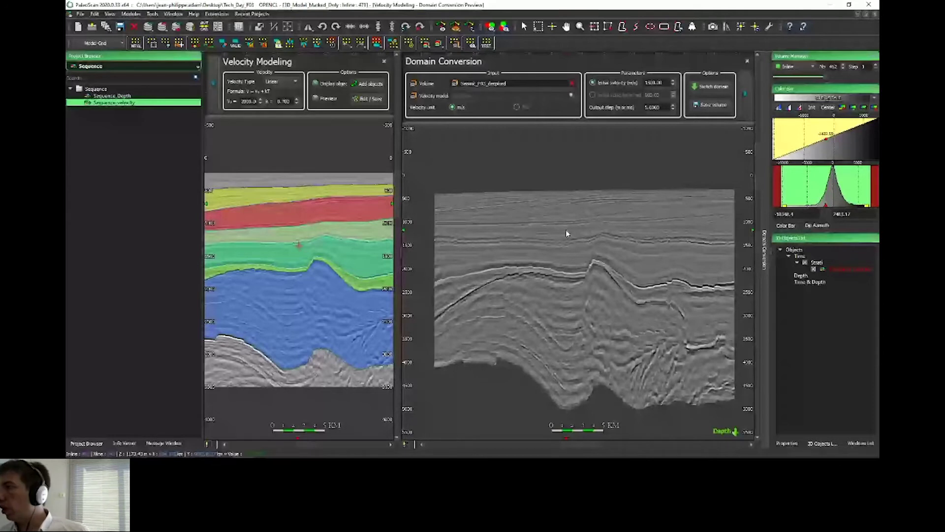
# - Add Eliis_Fault_set as the fault set input of the domain conversion
pyautogui.scroll(-1, 566, 231)
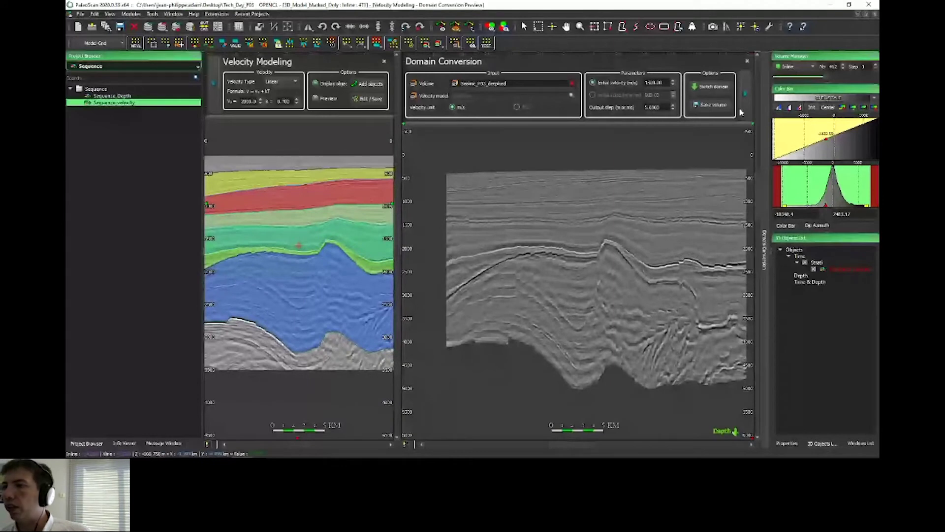
pyautogui.click(746, 94)
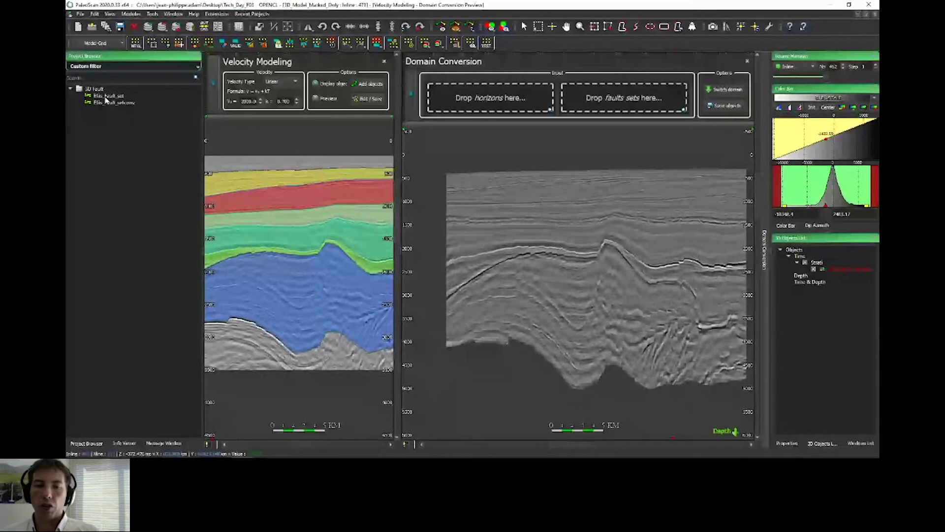
pyautogui.moveTo(105, 97); pyautogui.dragTo(606, 104)
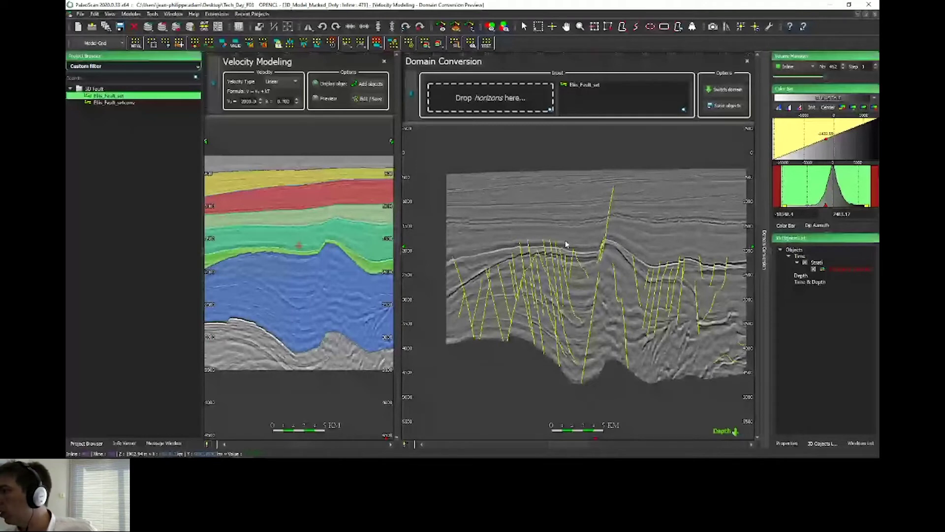
# - Switch the domain of the fault set conversion preview
pyautogui.click(723, 89)
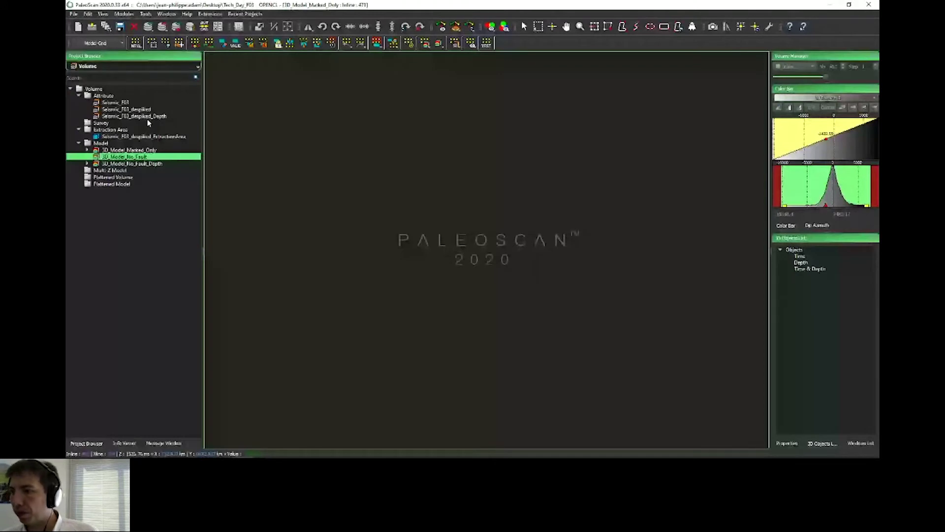
# - Inspect the converted Seismic_F03_despiked_Depth volume, followed by the 3D_Model_No_Fault_Depth model
pyautogui.moveTo(145, 116); pyautogui.dragTo(485, 247)
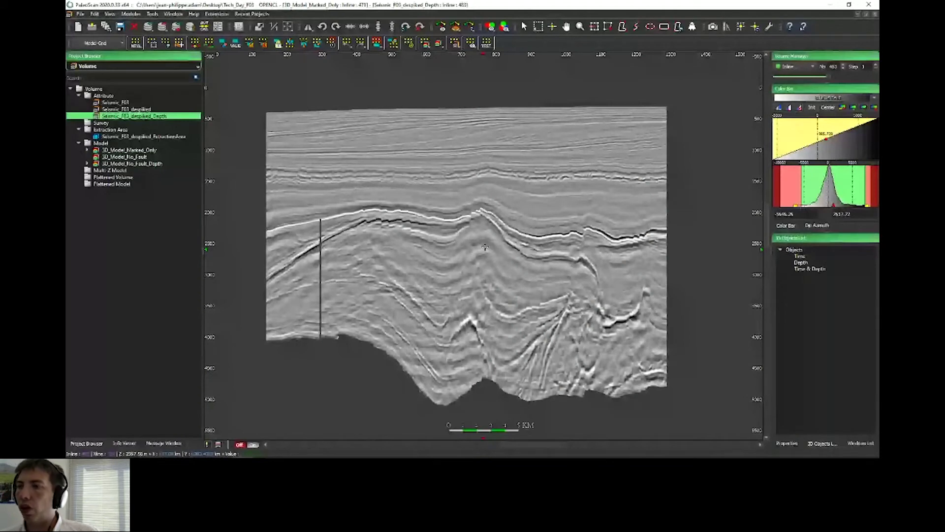
pyautogui.click(129, 157)
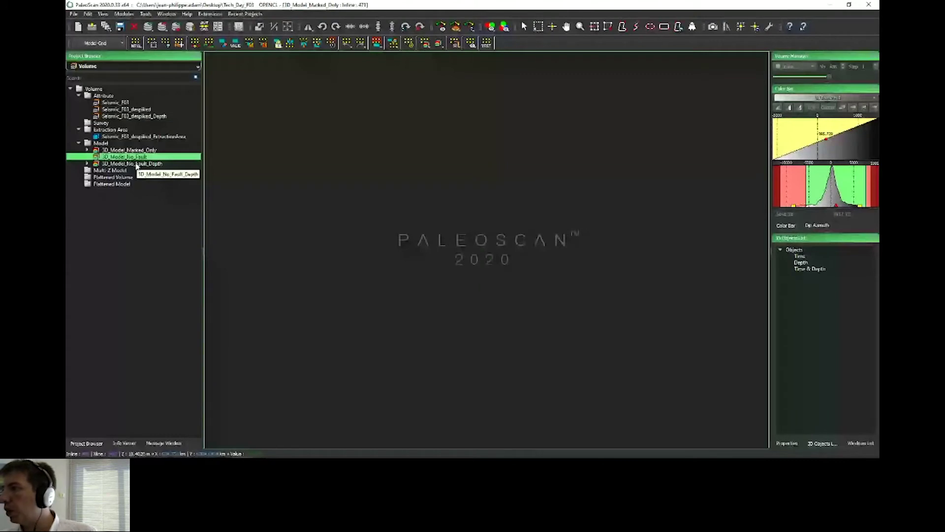
pyautogui.click(136, 163)
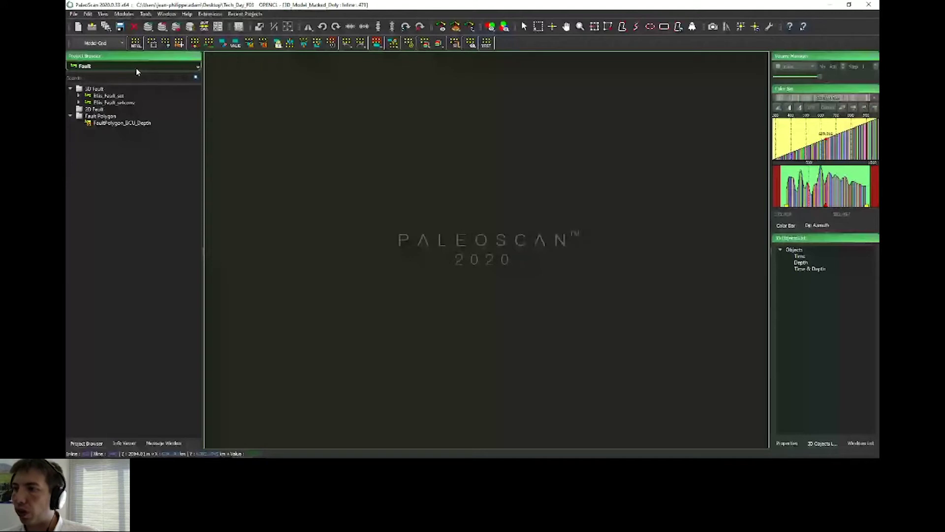
# - Start a horizon stack creation from 3D_Model_No_Fault_Depth and review the RMS Amplitude attribute's window values extraction choices
pyautogui.click(89, 43)
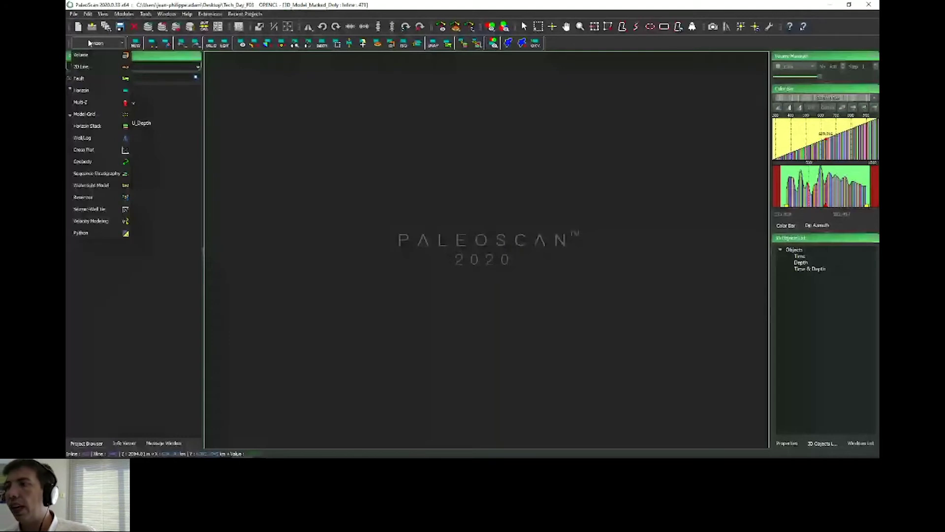
pyautogui.click(88, 126)
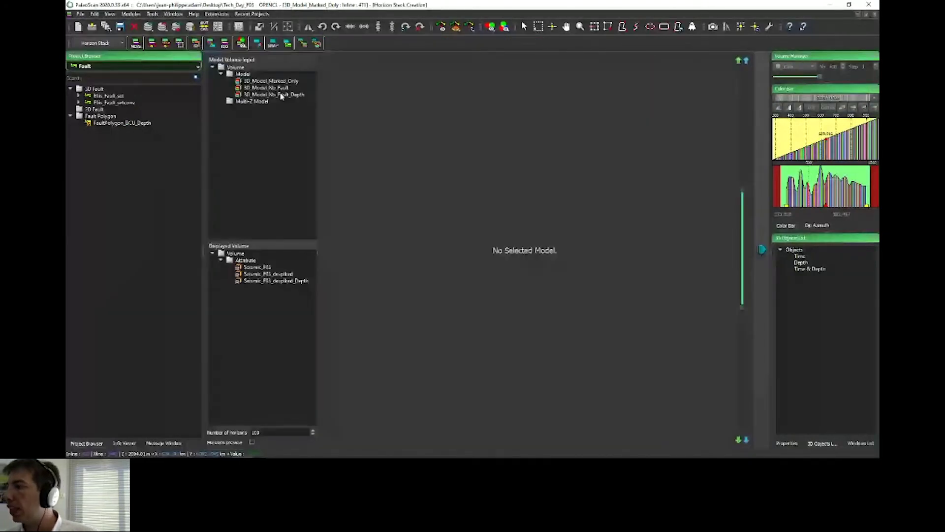
pyautogui.click(276, 95)
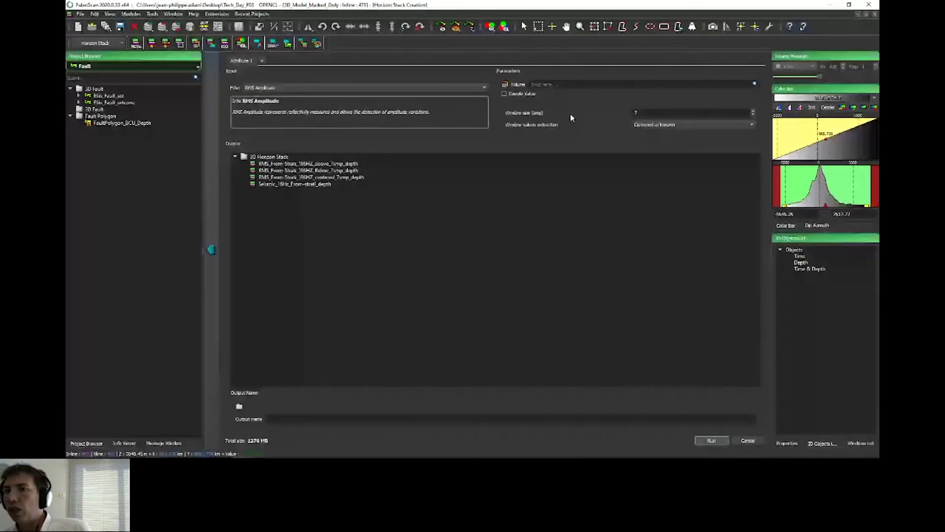
pyautogui.click(664, 125)
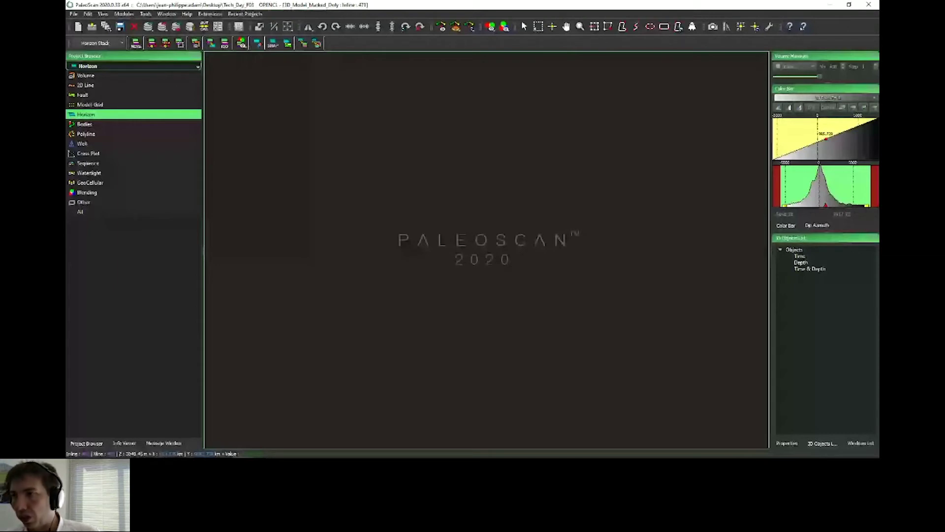
# - Open the Sequence_Depth sequence over the depth seismic section and examine its upper layers up close
pyautogui.click(127, 64)
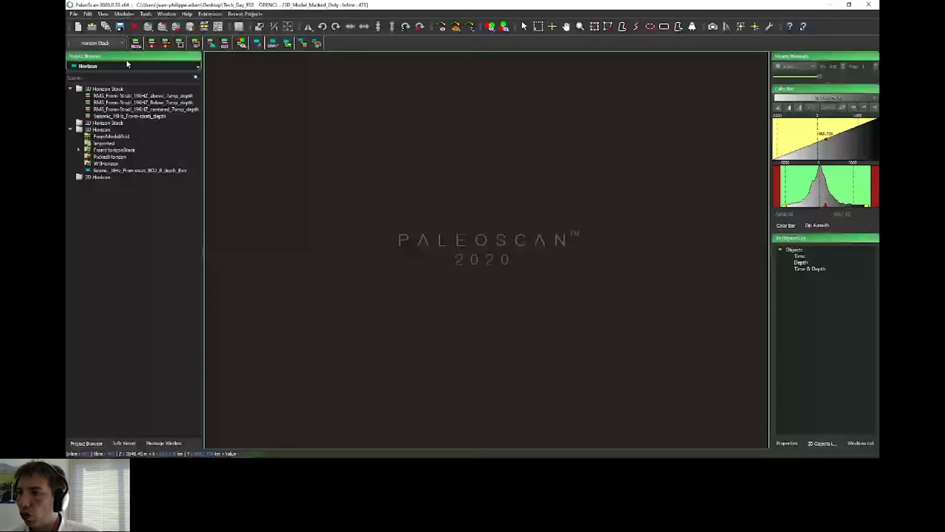
pyautogui.click(127, 65)
pyautogui.click(127, 160)
pyautogui.doubleClick(123, 96)
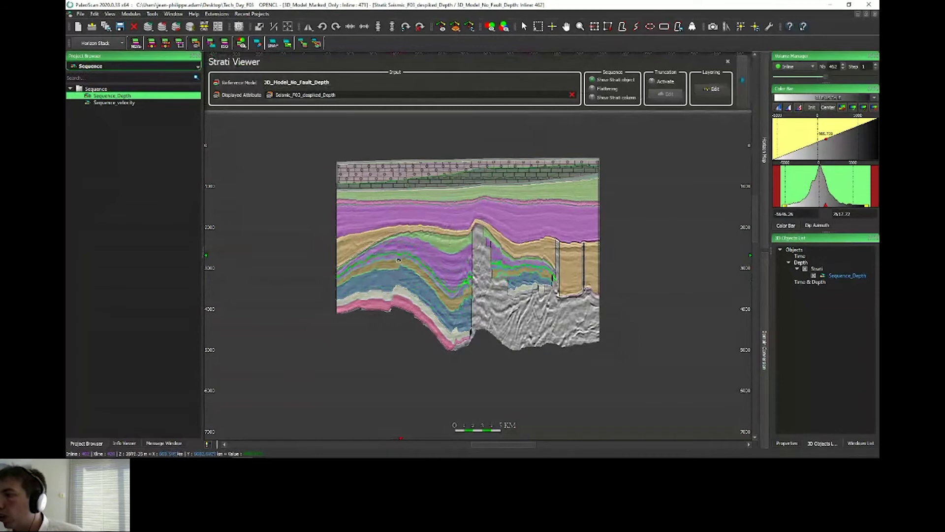
pyautogui.scroll(2, 499, 251)
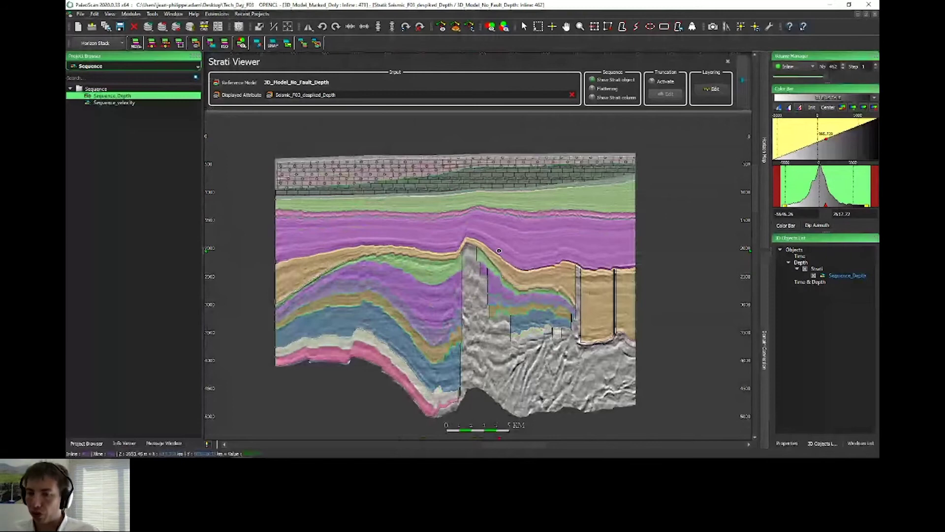
pyautogui.scroll(2, 457, 332)
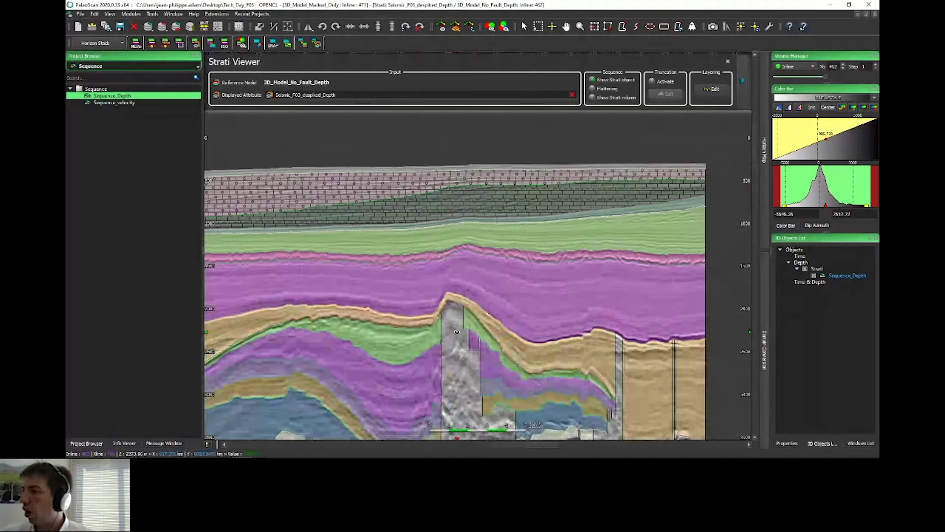
pyautogui.scroll(2, 536, 253)
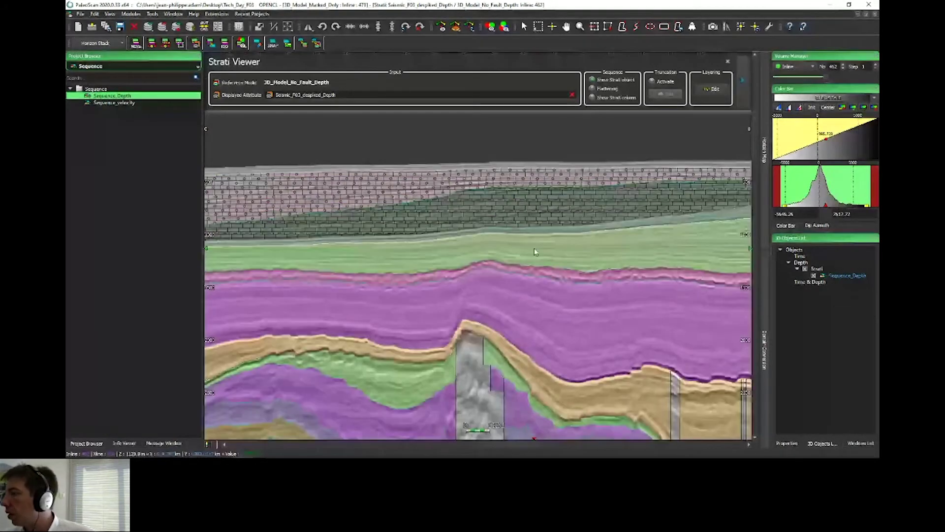
# - Give the light green layer below the brick-patterned layers a Gneiss lithologic pattern with a larger pattern size and background hue 117
pyautogui.click(536, 252)
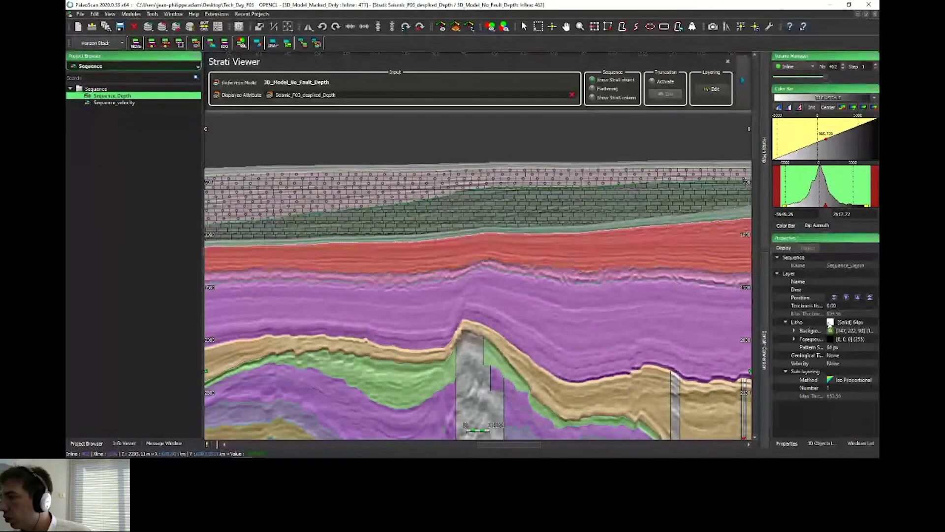
pyautogui.click(832, 323)
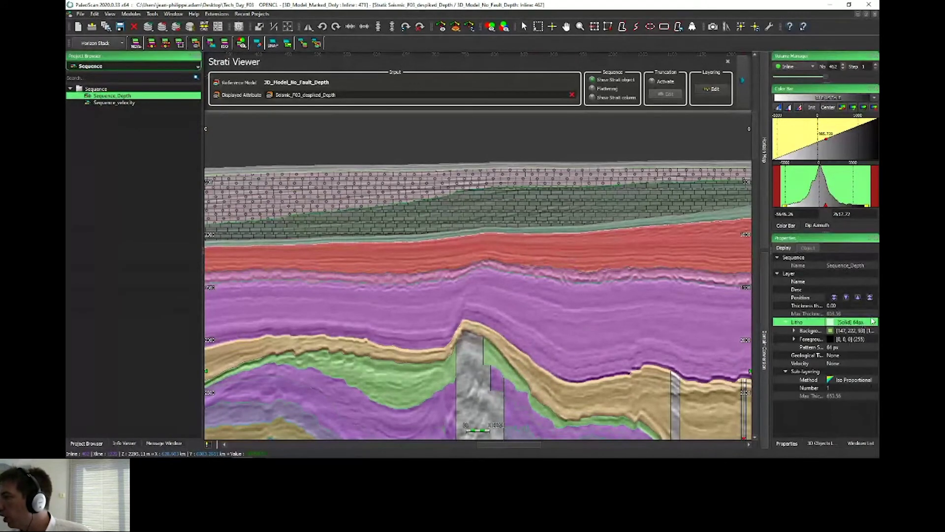
pyautogui.click(873, 321)
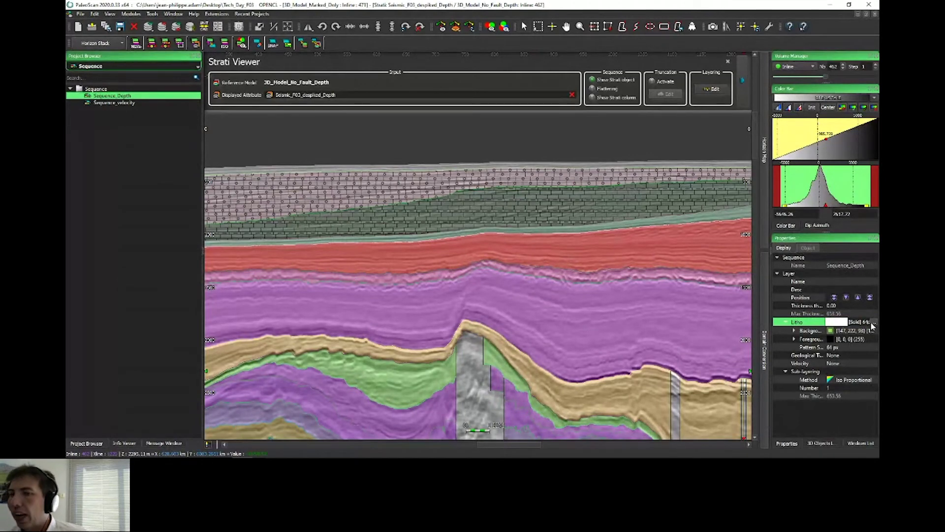
pyautogui.click(874, 322)
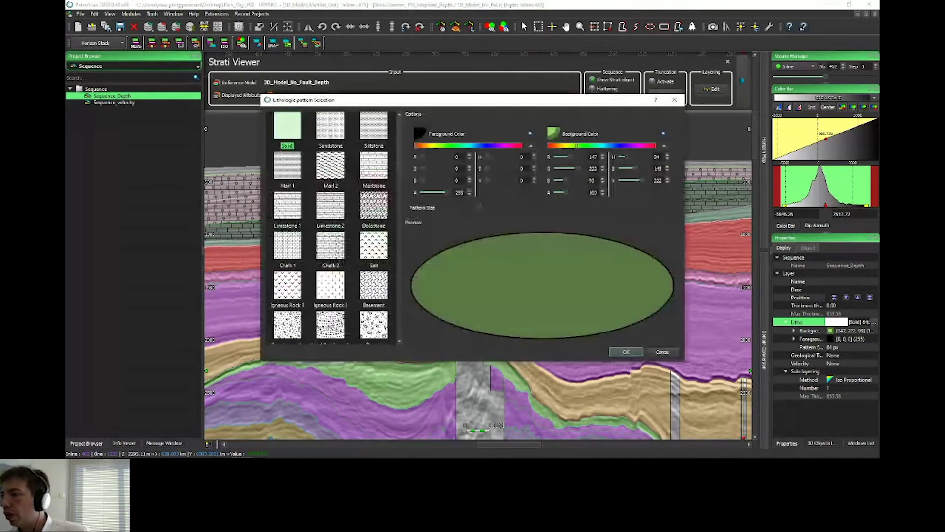
pyautogui.scroll(-10, 331, 226)
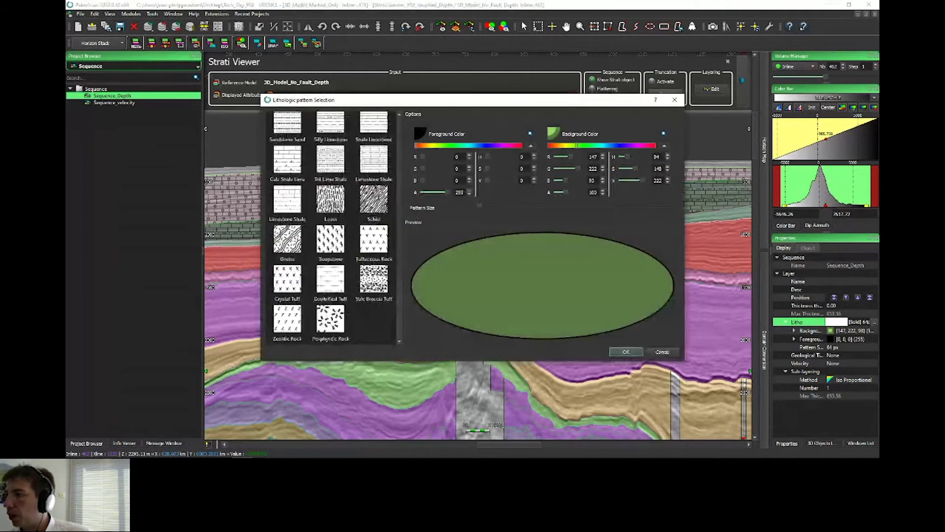
pyautogui.click(287, 240)
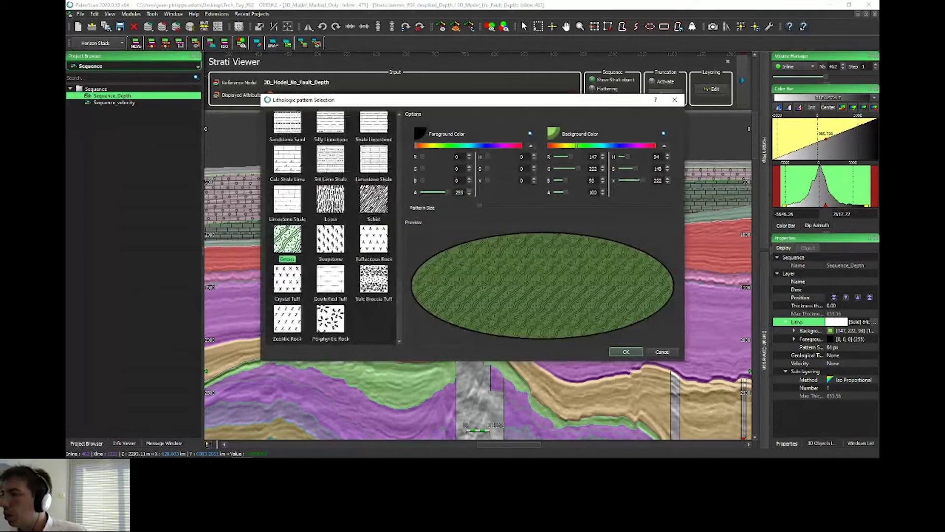
pyautogui.moveTo(480, 205); pyautogui.dragTo(542, 205)
pyautogui.moveTo(576, 145)
pyautogui.mouseDown()
pyautogui.moveTo(613, 145)
pyautogui.moveTo(584, 146)
pyautogui.mouseUp()
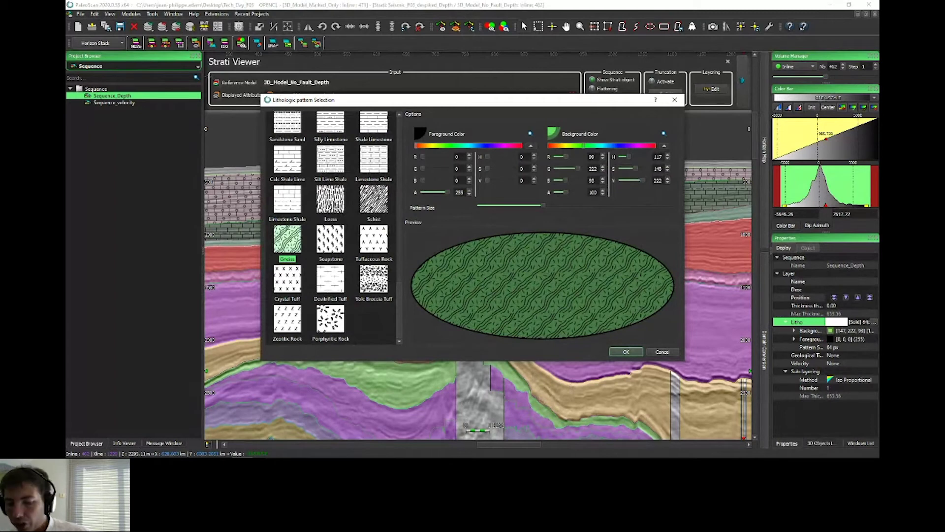
pyautogui.click(626, 351)
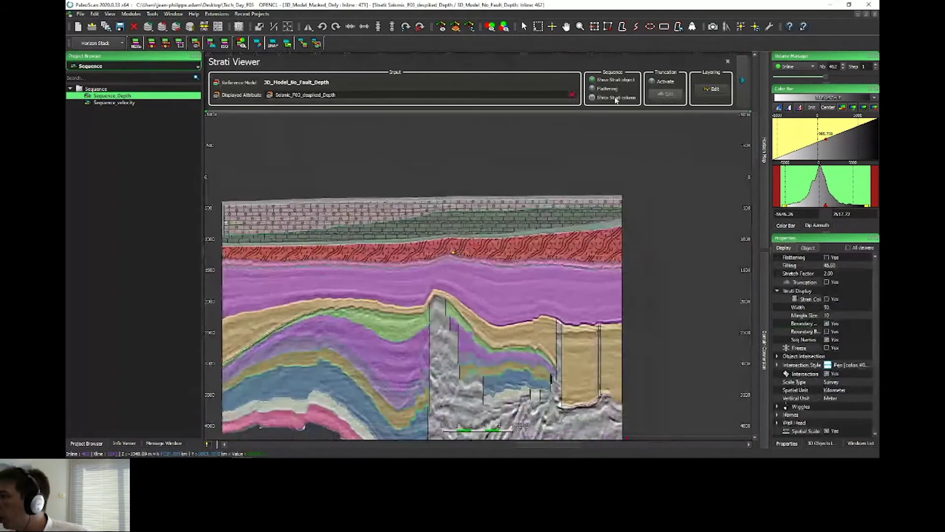
# - Show the strati column beside the section, hide it again, and overlay the converted Eliis fault set on the section
pyautogui.click(616, 98)
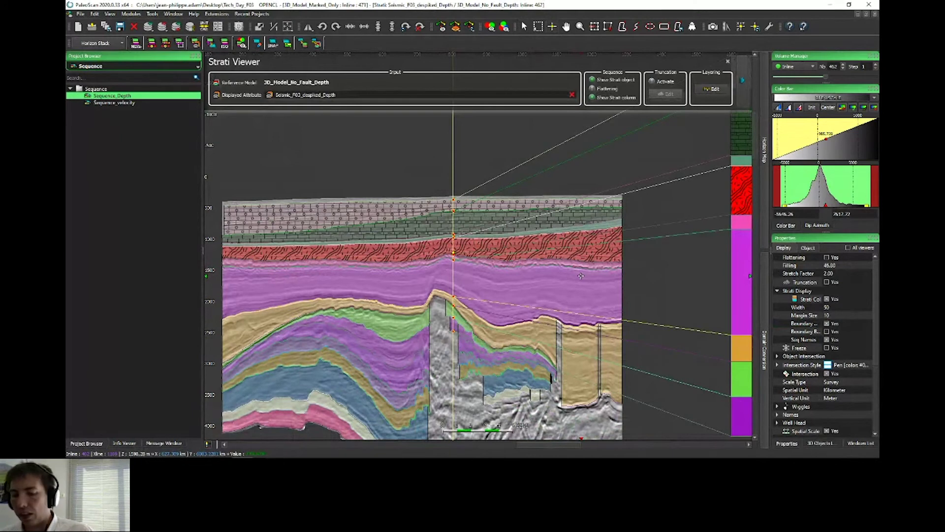
pyautogui.click(592, 97)
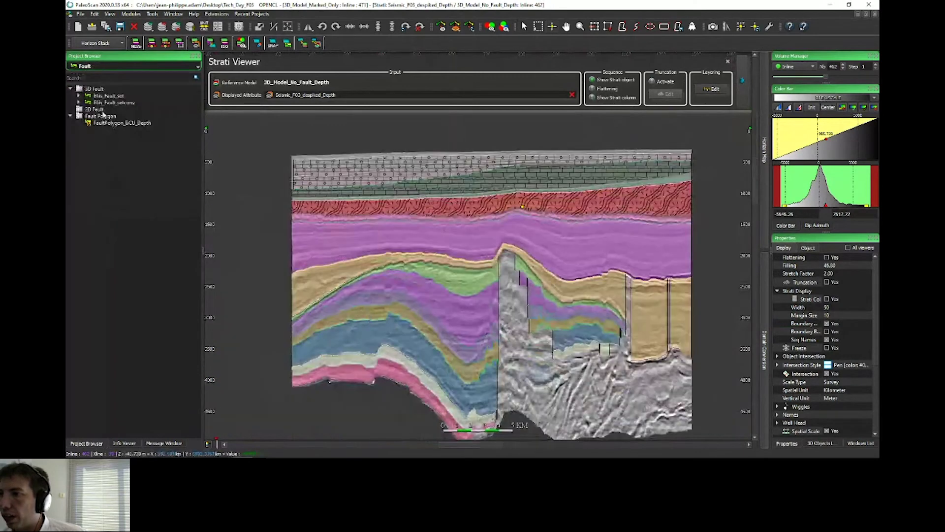
pyautogui.moveTo(106, 102); pyautogui.dragTo(452, 330)
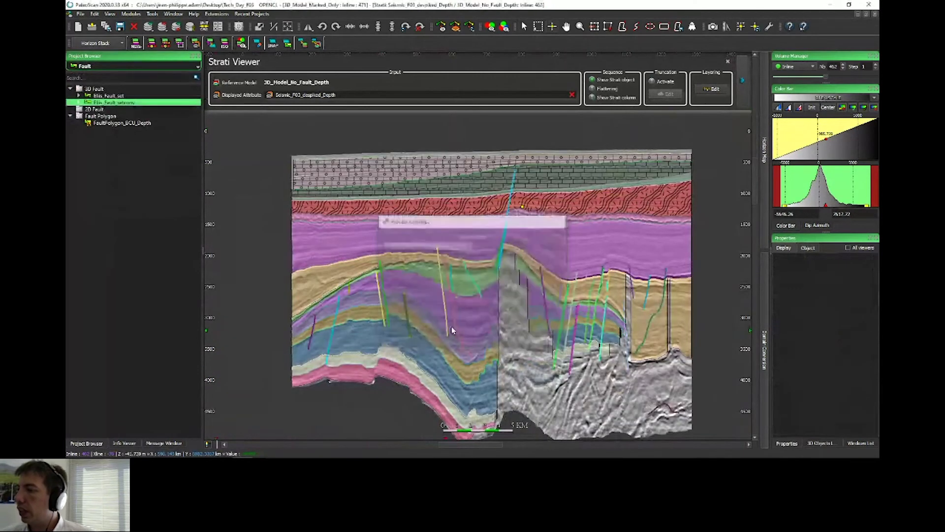
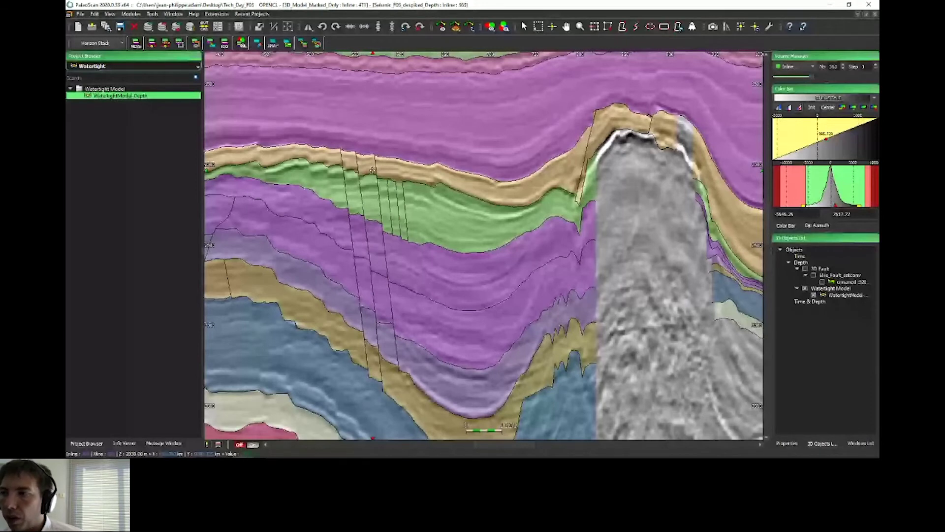
# - Examine the Seismic_16Hz_From-strati_BCU_8_depth horizon with the FaultPolygon_BCU_Depth polygons in the 3D viewer, with the watertight model hidden
pyautogui.click(133, 66)
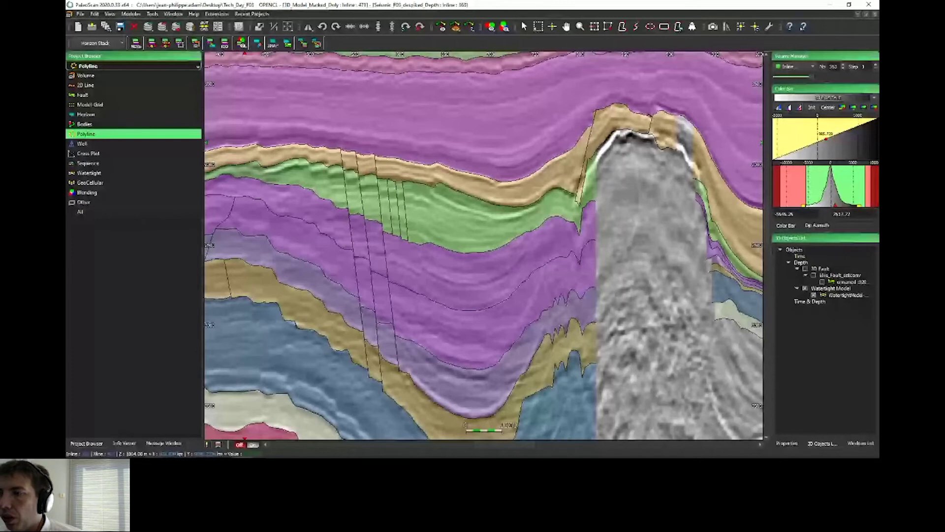
pyautogui.click(90, 104)
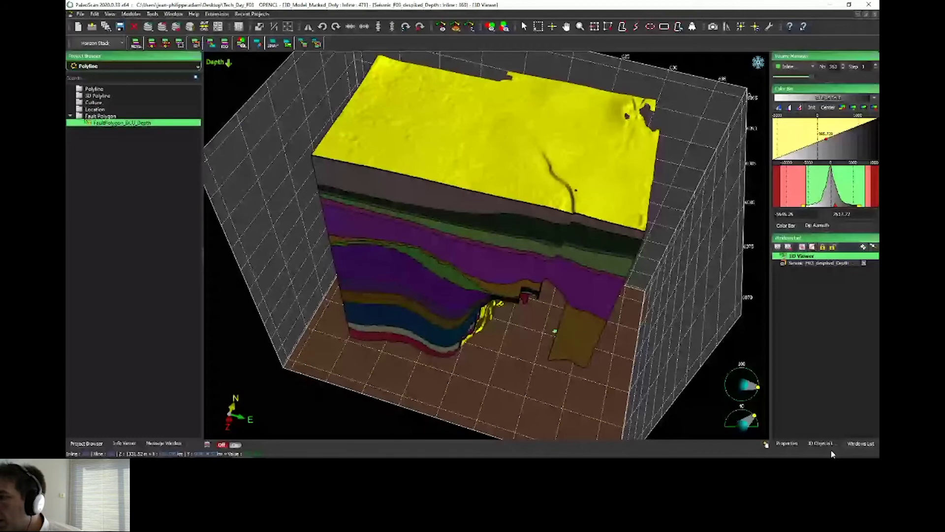
pyautogui.click(832, 449)
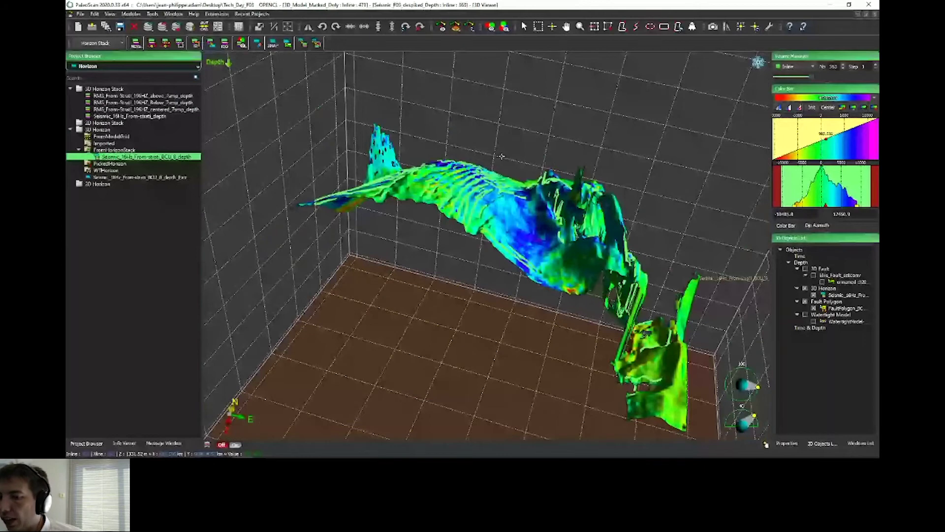
pyautogui.moveTo(502, 156); pyautogui.dragTo(404, 191)
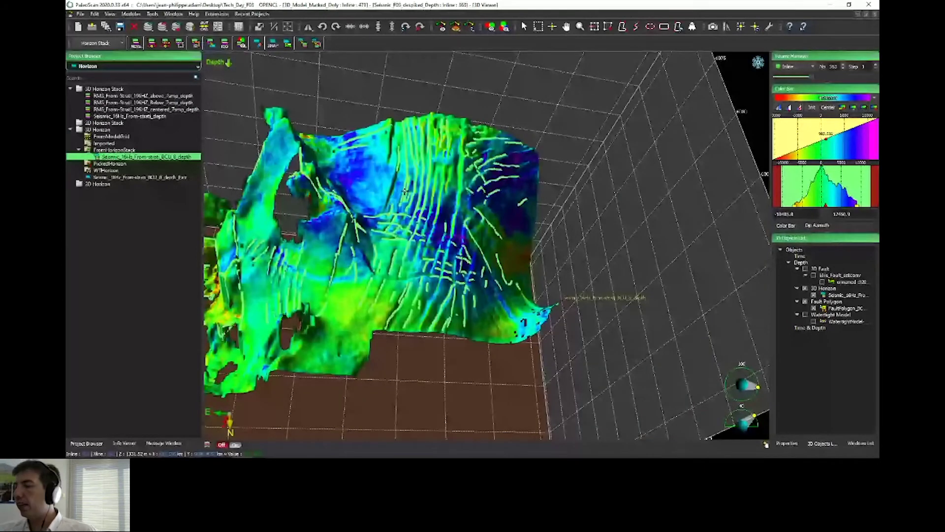
pyautogui.scroll(5, 405, 192)
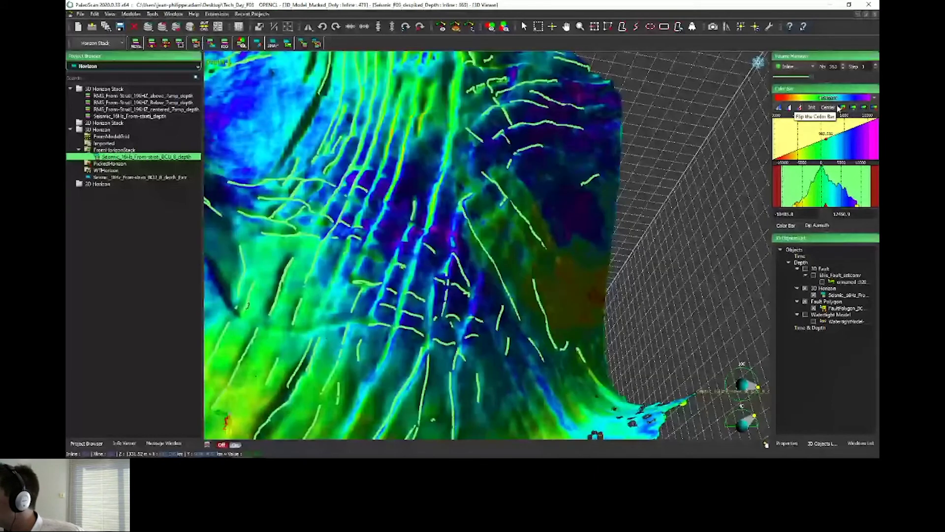
# - Measure a multi-segment distance on the Seismic_16Hz_From-strati_BCU_8_depth horizon map and reposition the points of the measuring line
pyautogui.hotkey('ctrl', 'Tab')
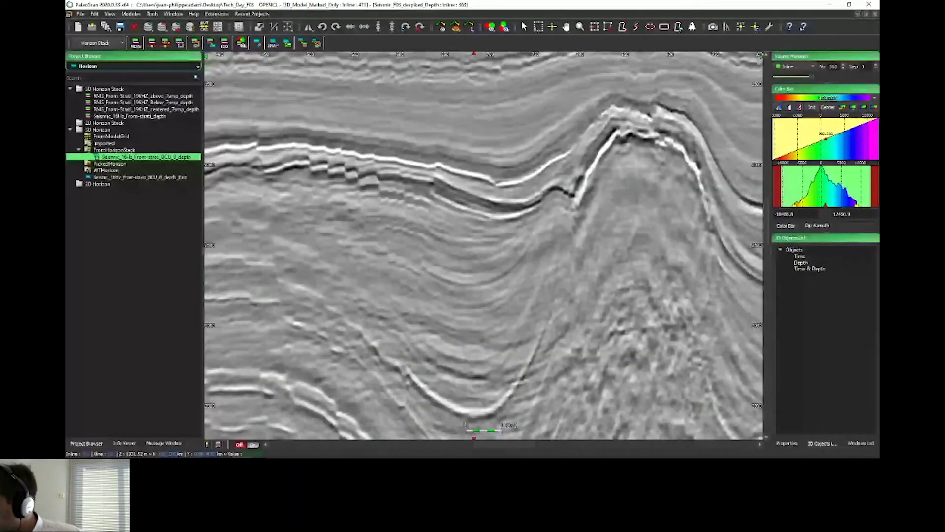
pyautogui.hotkey('ctrl', 'Tab')
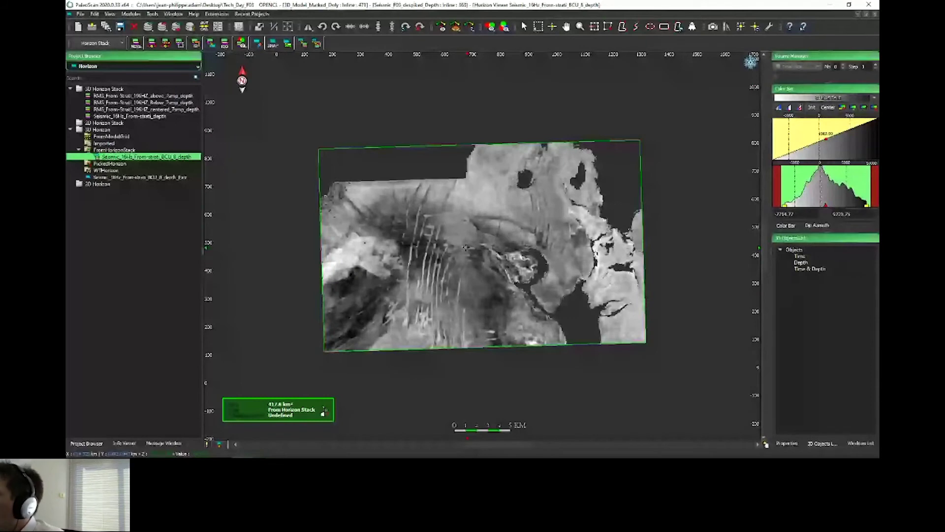
pyautogui.scroll(3, 466, 247)
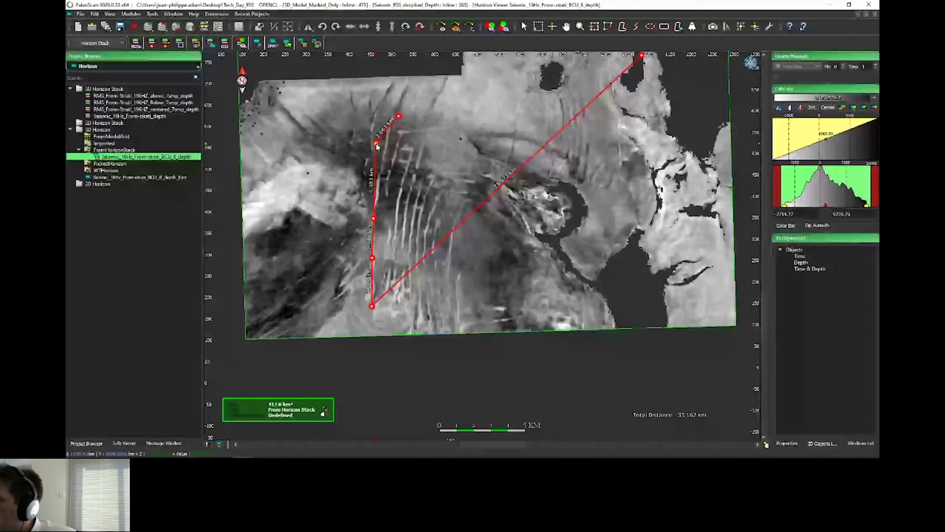
pyautogui.moveTo(378, 146); pyautogui.dragTo(383, 148)
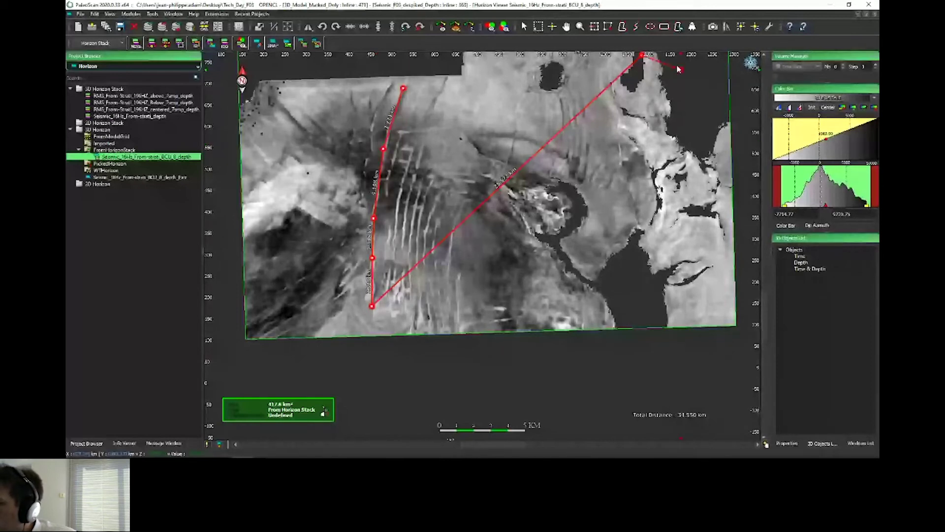
pyautogui.moveTo(374, 218); pyautogui.dragTo(377, 220)
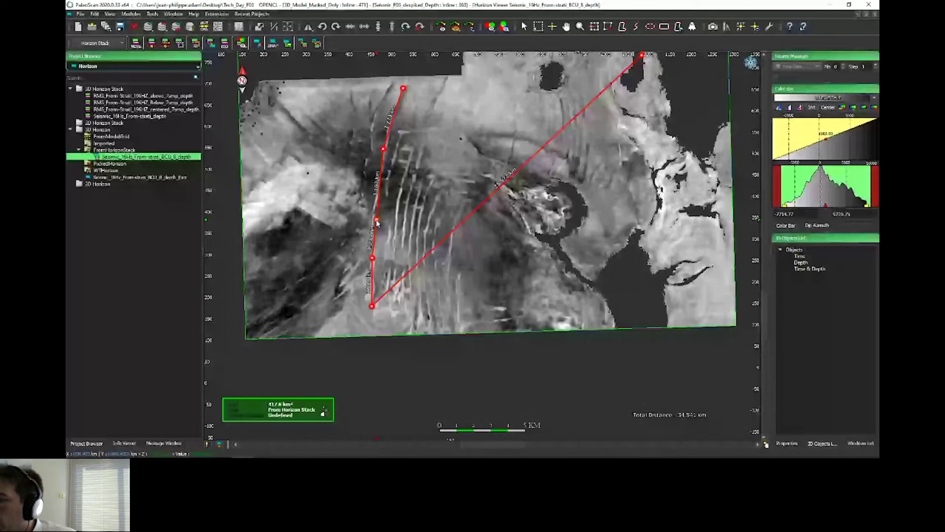
pyautogui.moveTo(377, 221); pyautogui.dragTo(354, 226)
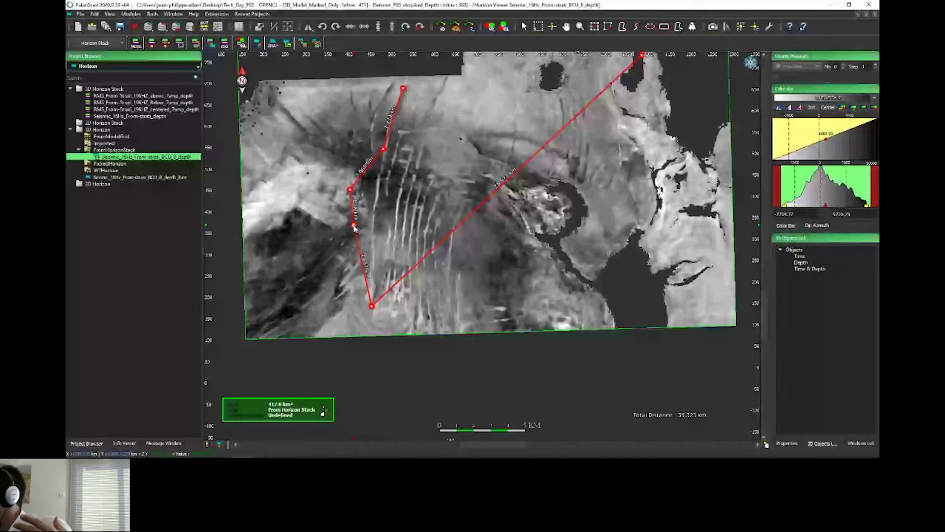
pyautogui.moveTo(355, 226); pyautogui.dragTo(371, 263)
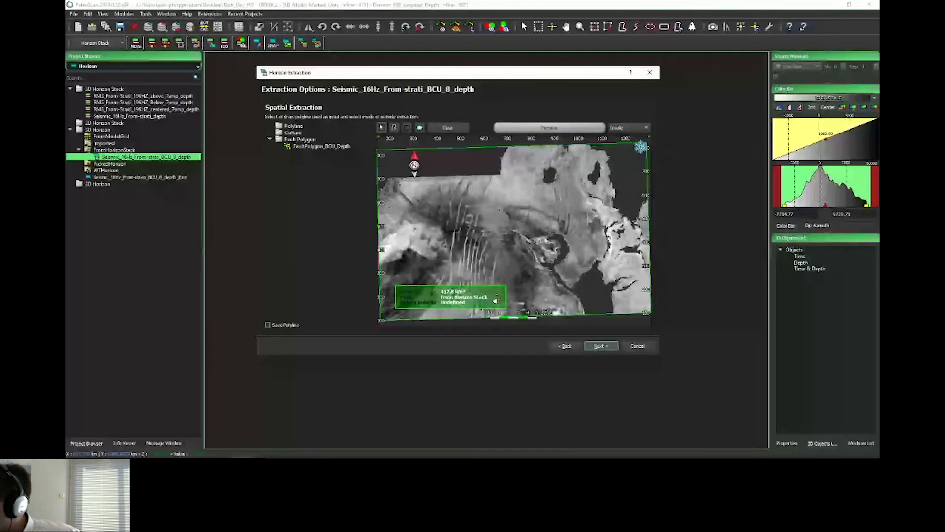
# - Set the spatial extraction of the horizon to Outside the FaultPolygon_BCU_Depth polygons, preview the cuts along the faults and continue
pyautogui.click(321, 146)
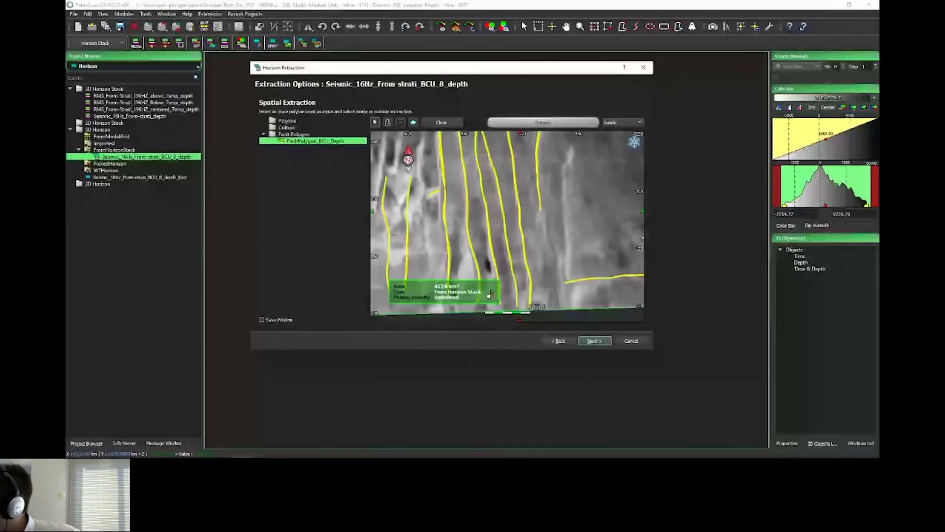
pyautogui.scroll(2, 490, 294)
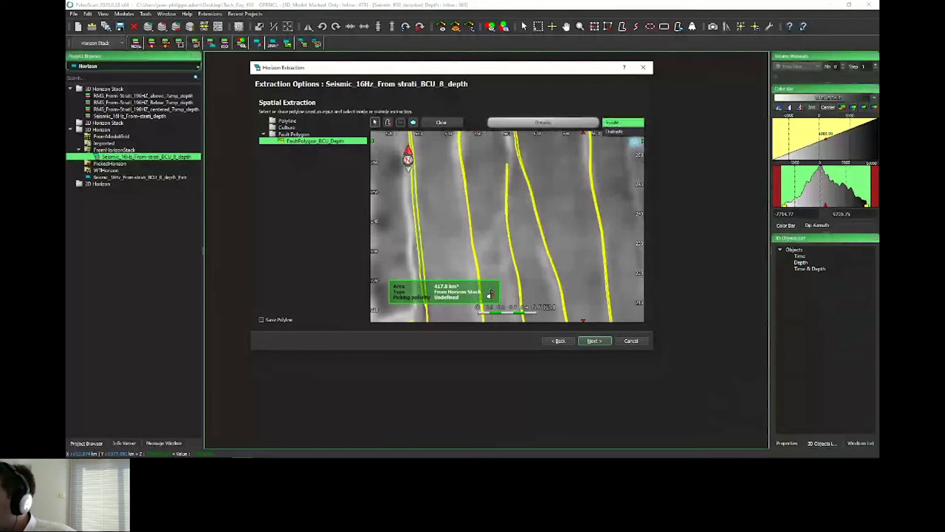
pyautogui.scroll(2, 490, 294)
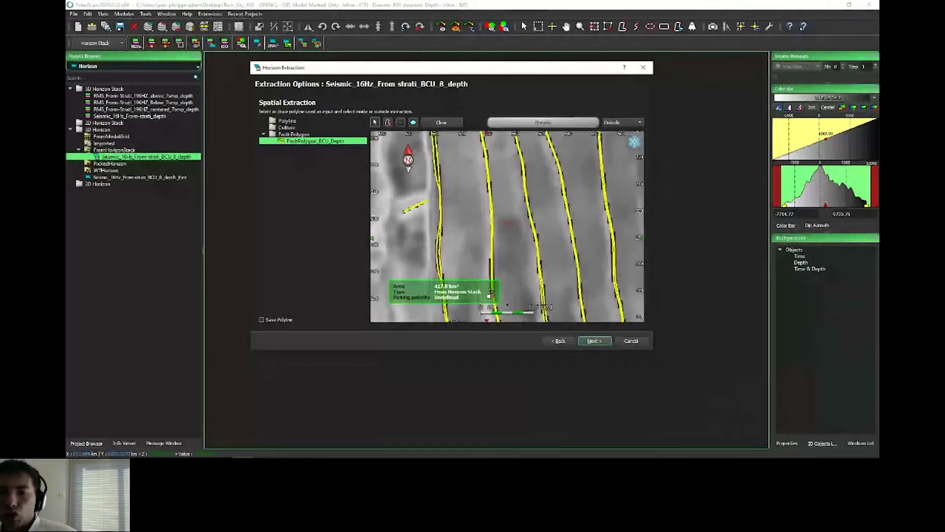
pyautogui.scroll(1, 491, 294)
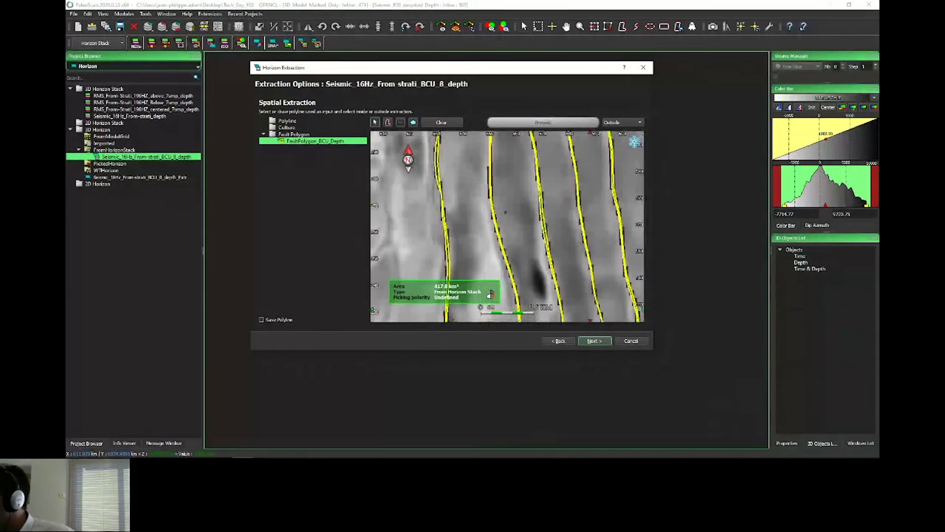
pyautogui.click(595, 341)
# - Open the horizon extracted with the fault polygons and examine the gaps along its faults up close and across the whole map
pyautogui.click(136, 179)
pyautogui.doubleClick(137, 179)
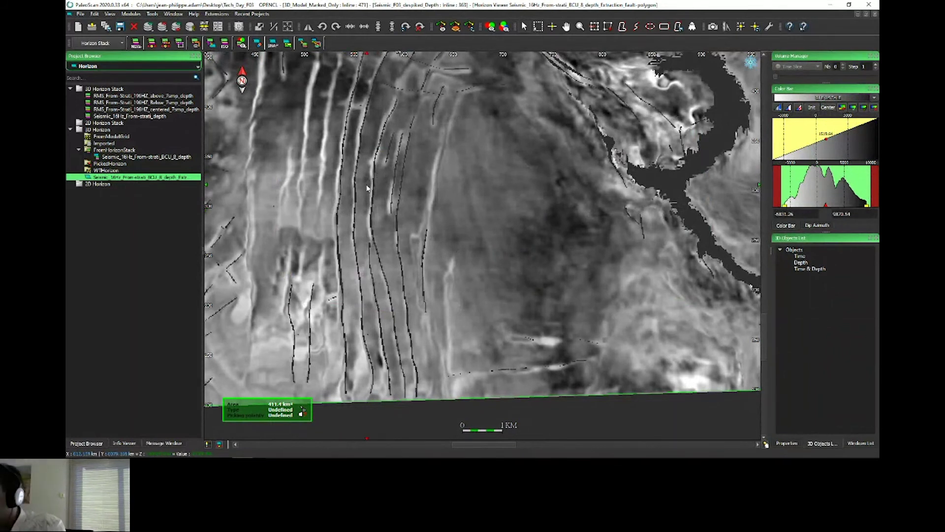
pyautogui.moveTo(378, 158); pyautogui.dragTo(400, 178)
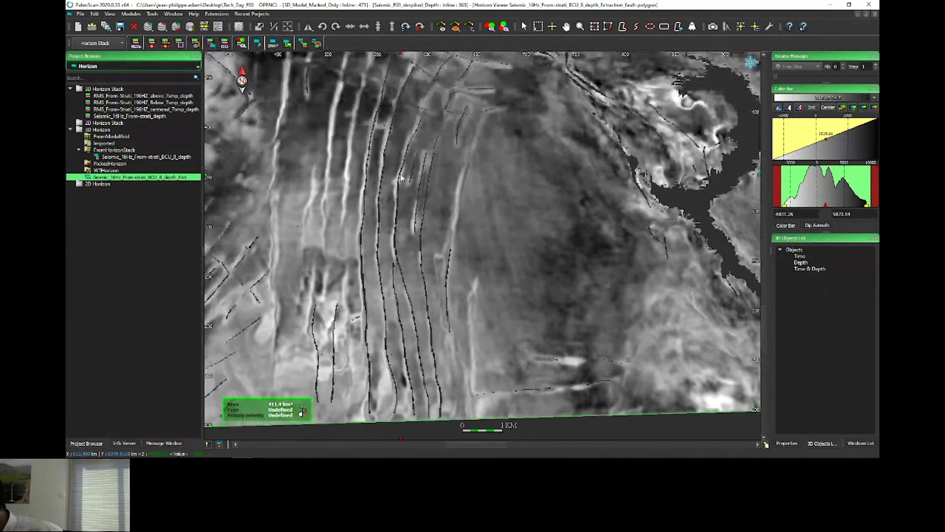
pyautogui.scroll(-5, 400, 178)
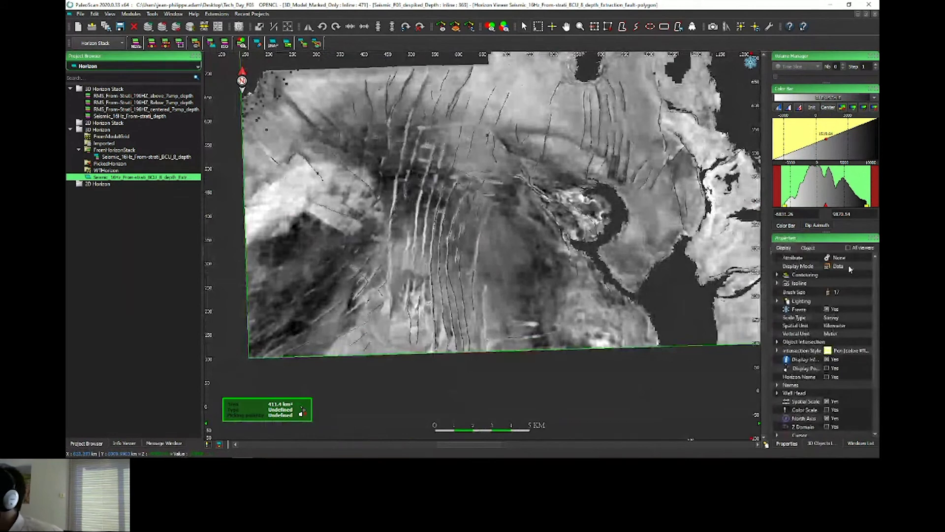
# - Color the extracted horizon by Z-Value and threshold it on the histogram with maximum values selection, followed by minimum values selection
pyautogui.click(843, 266)
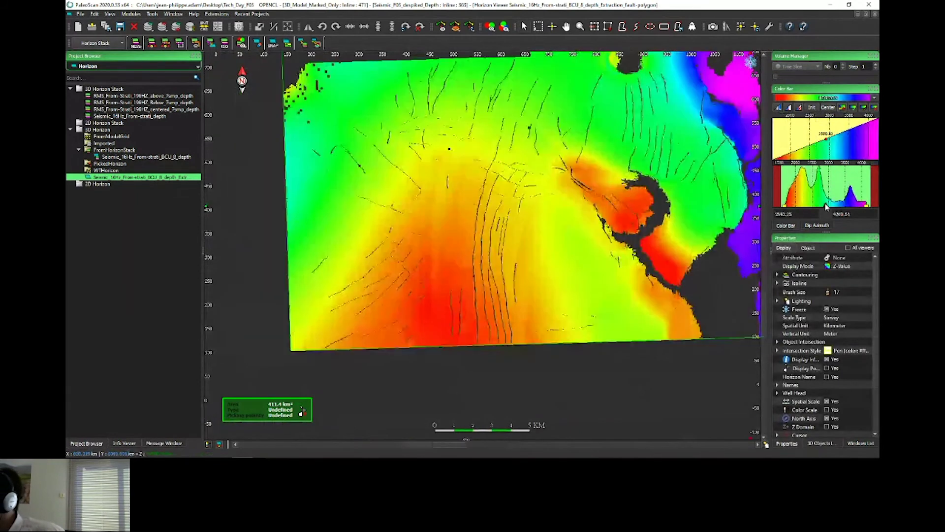
pyautogui.moveTo(827, 207); pyautogui.dragTo(798, 216)
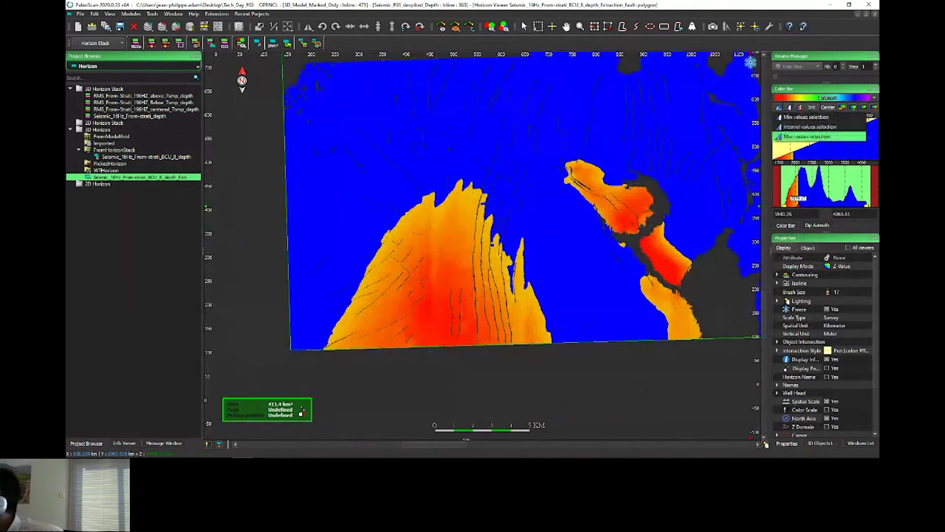
pyautogui.click(779, 108)
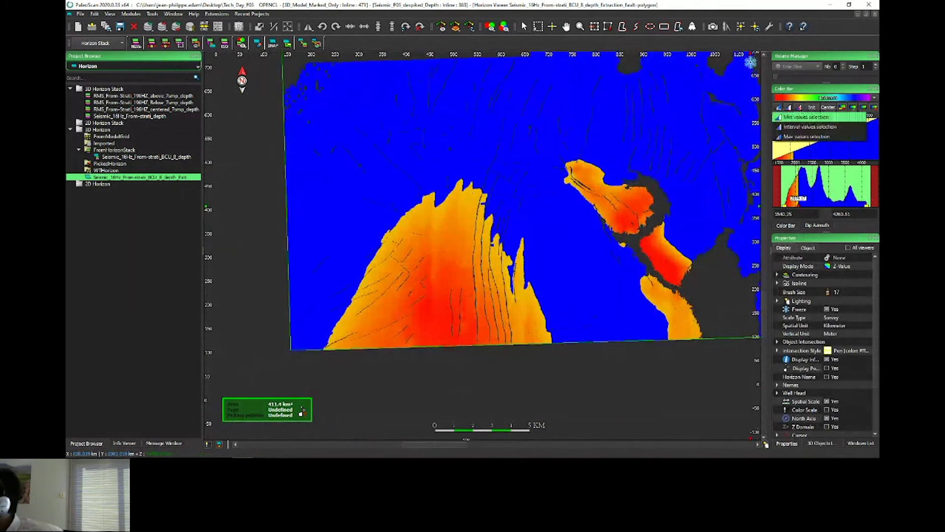
pyautogui.click(806, 117)
pyautogui.click(796, 207)
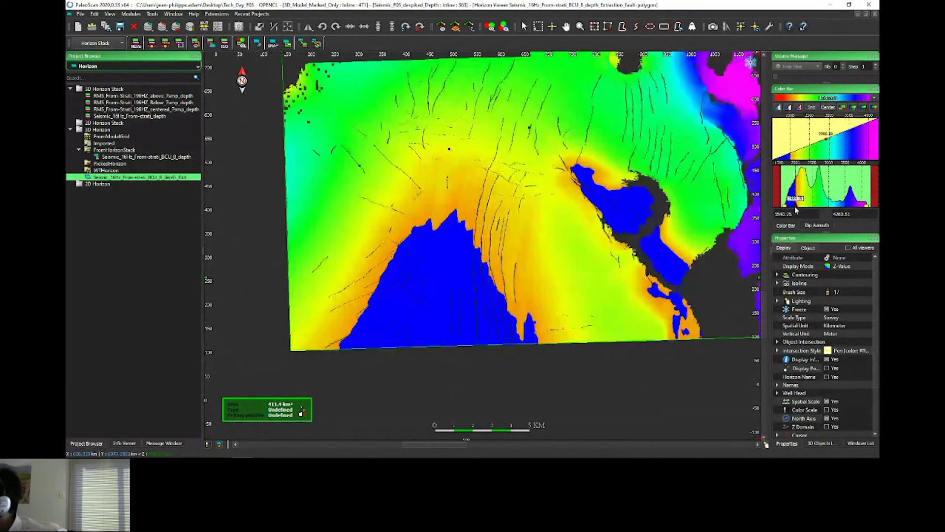
# - Highlight a depth interval of about 1822 to 2041 on the horizon with interval values selection, and view the threshold settings without changing them
pyautogui.click(780, 108)
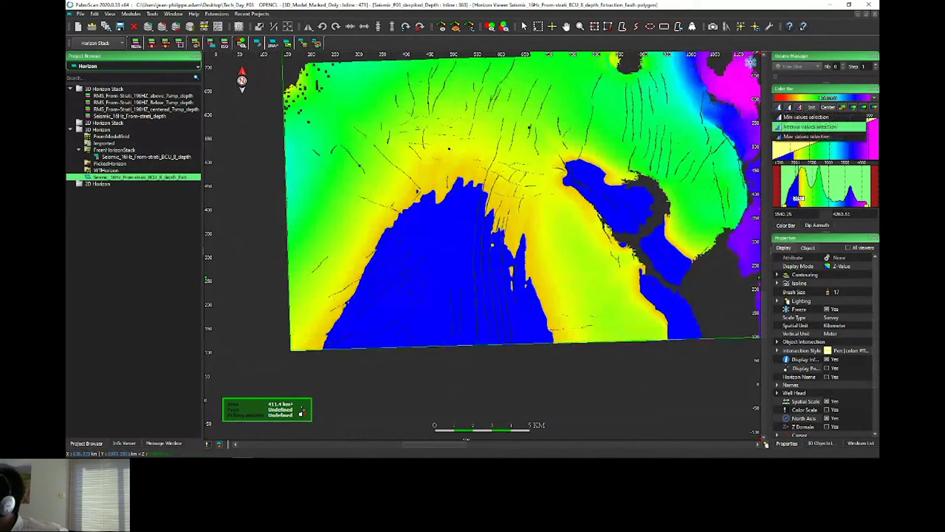
pyautogui.click(810, 126)
pyautogui.click(791, 207)
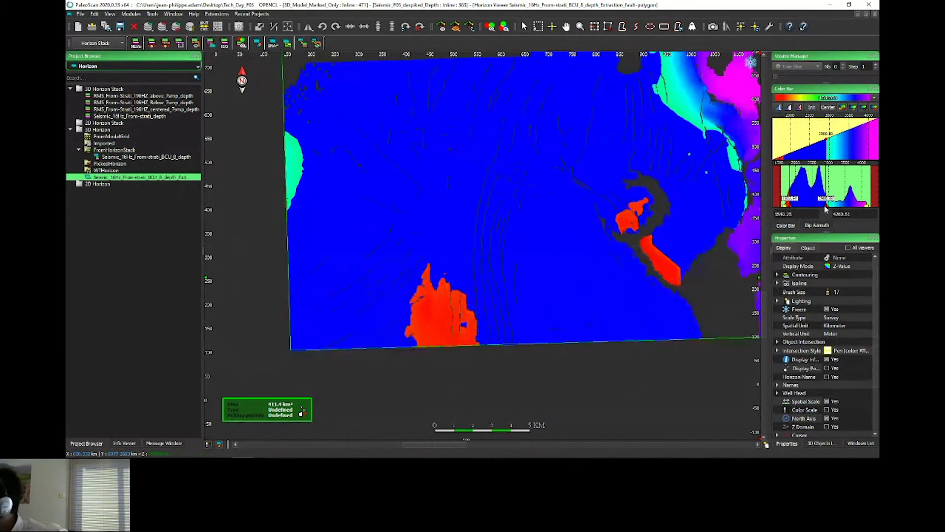
pyautogui.moveTo(827, 208); pyautogui.dragTo(798, 211)
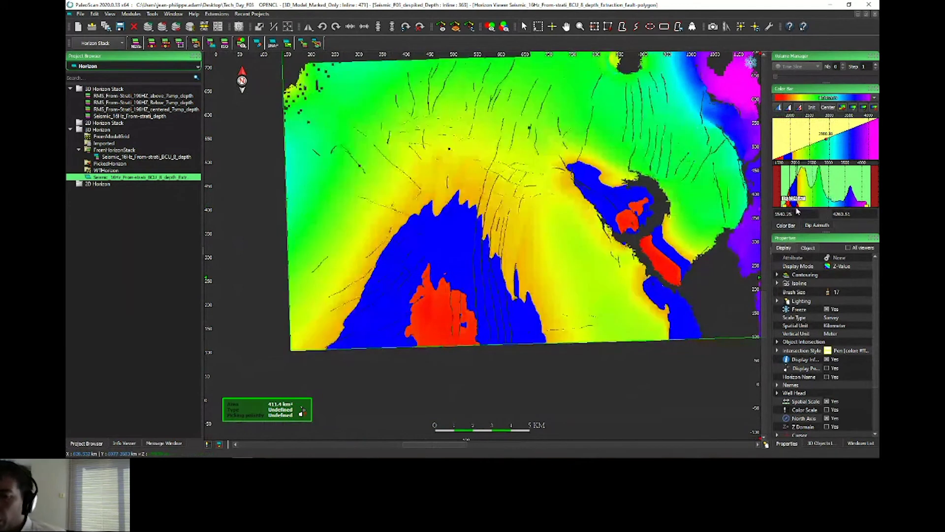
pyautogui.click(790, 108)
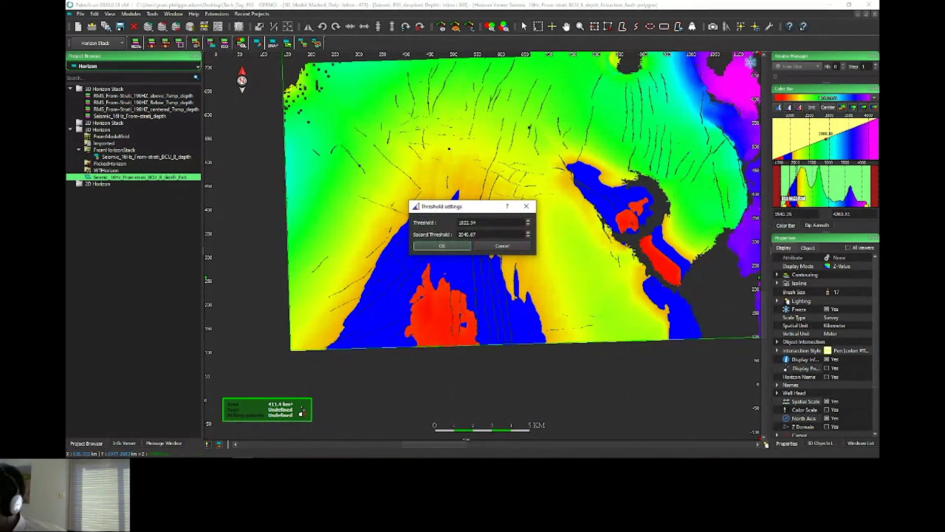
pyautogui.click(502, 246)
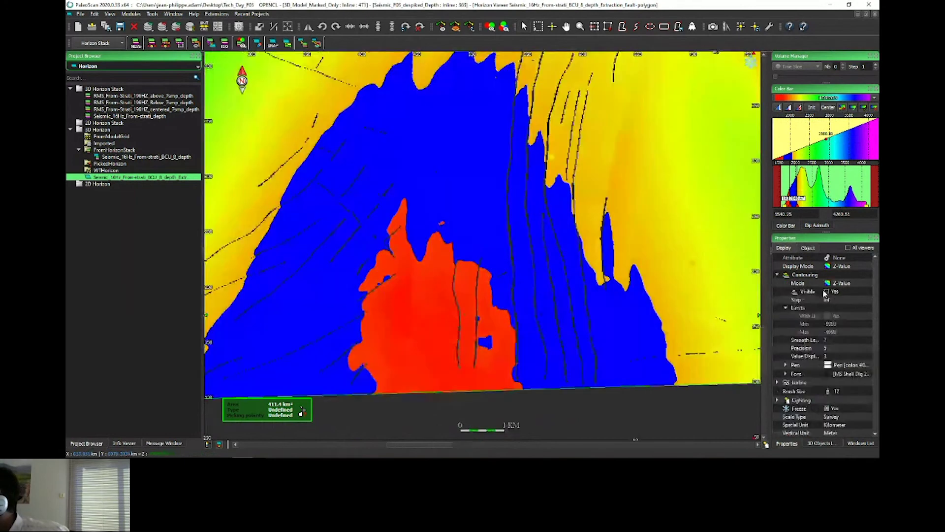
# - Show Z-Value contour lines on the extracted horizon with a step of 50 and open the contour precision for editing
pyautogui.click(838, 300)
pyautogui.write('20')
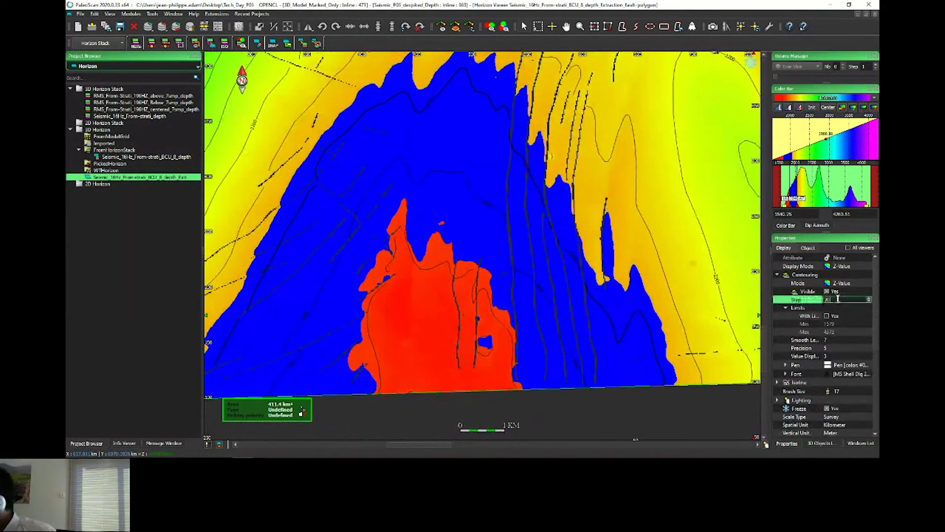
pyautogui.click(833, 349)
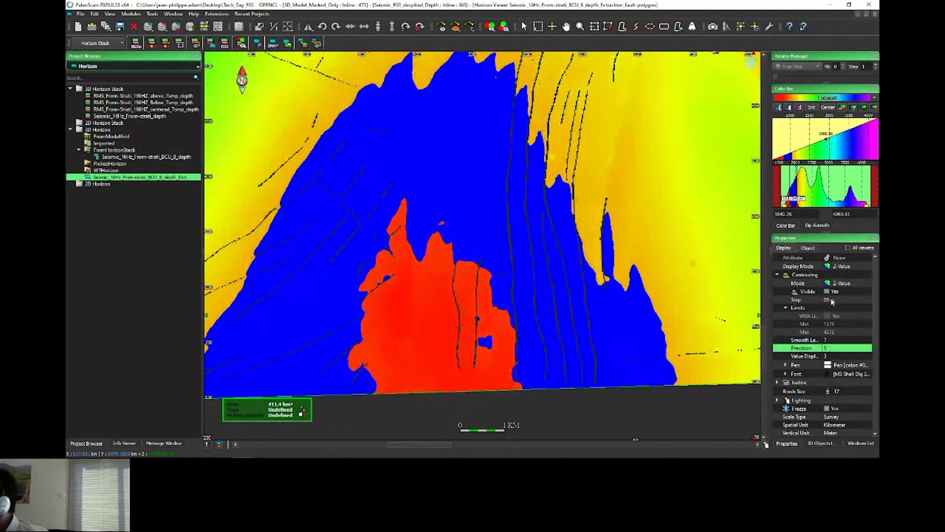
pyautogui.click(830, 349)
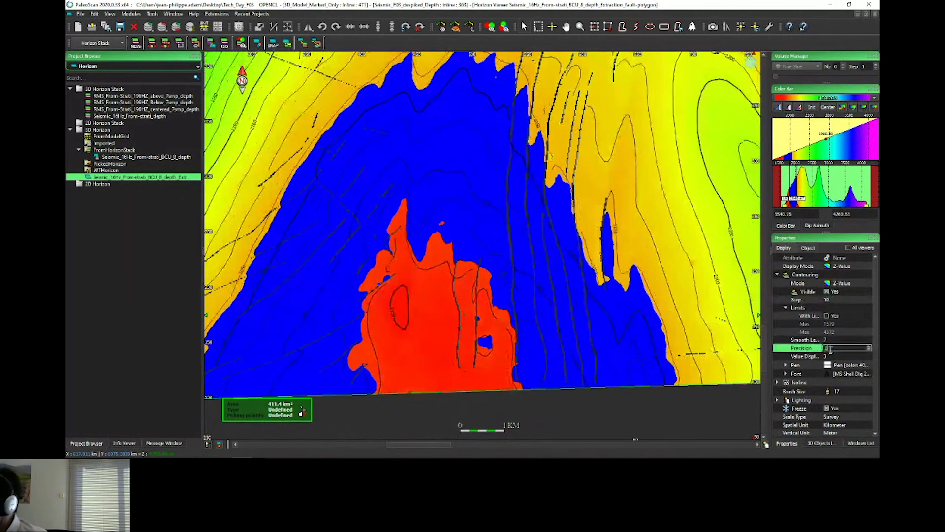